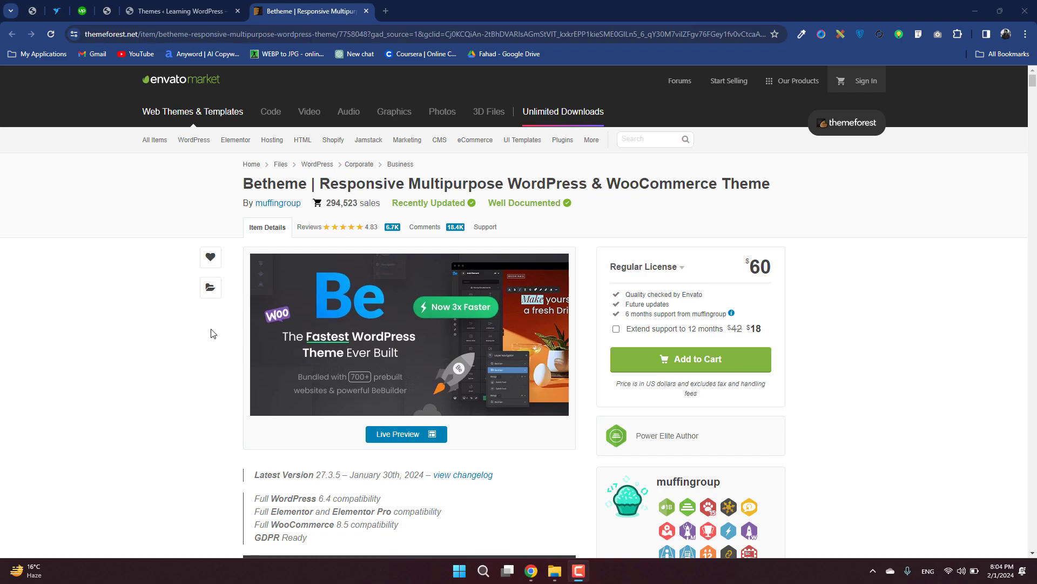
# Review the Betheme item page on ThemeForest, including its version, compatibility details and feature highlights.
pyautogui.scroll(-3, 122, 338)
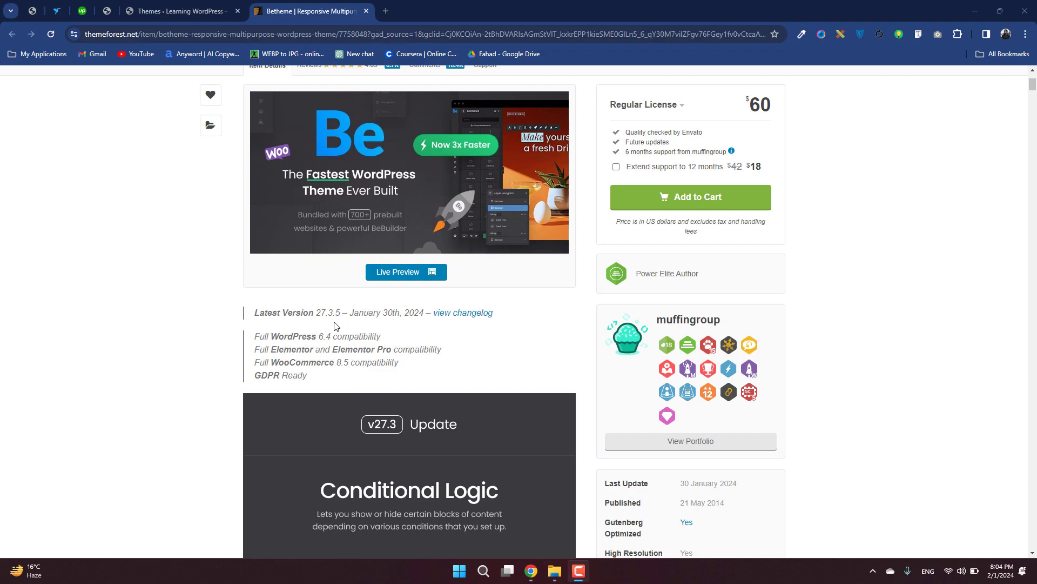
pyautogui.scroll(-3, 335, 324)
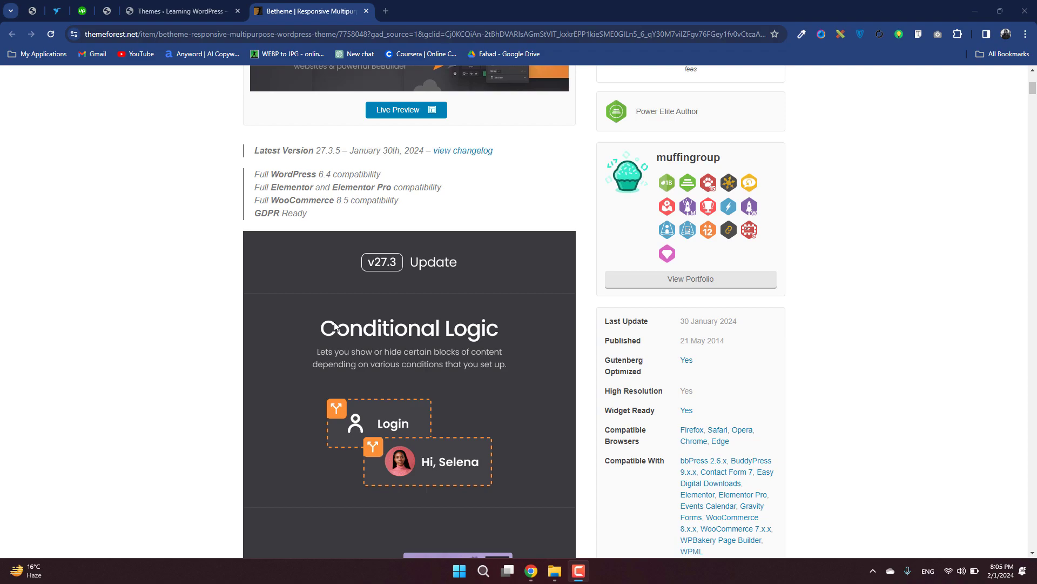
pyautogui.scroll(-19, 211, 397)
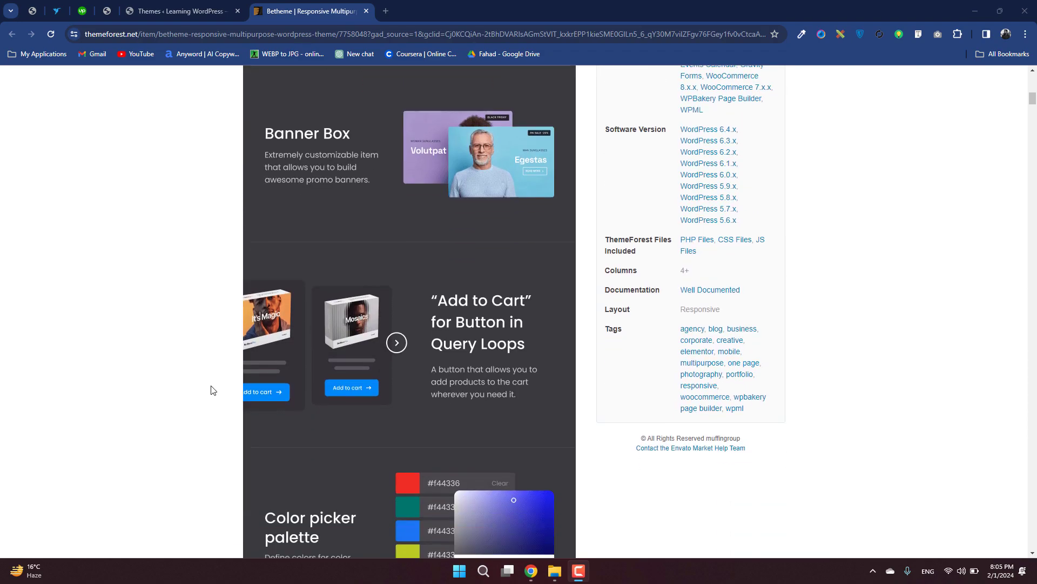
pyautogui.scroll(-5, 212, 389)
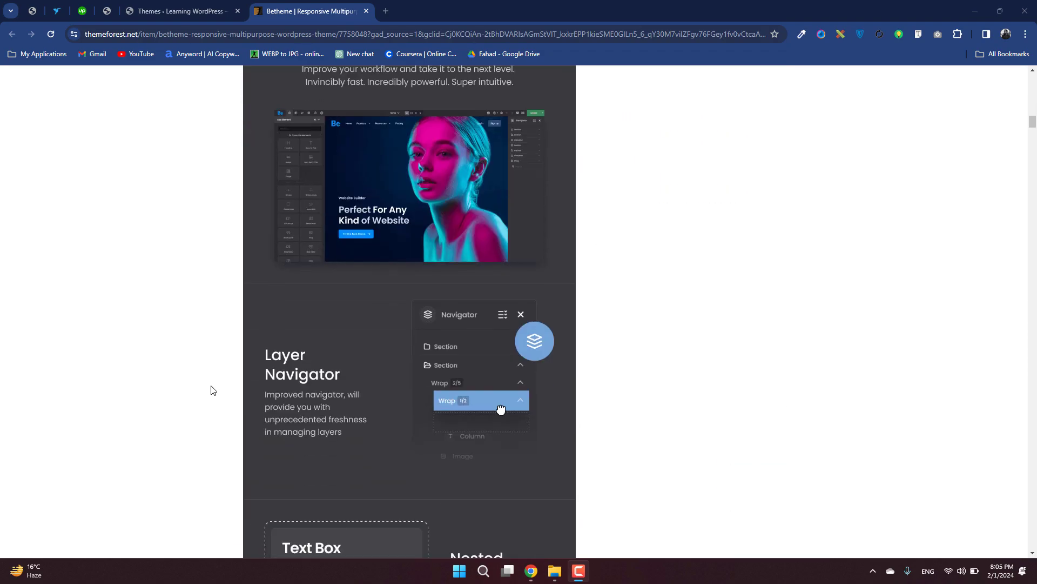
pyautogui.scroll(20, 210, 390)
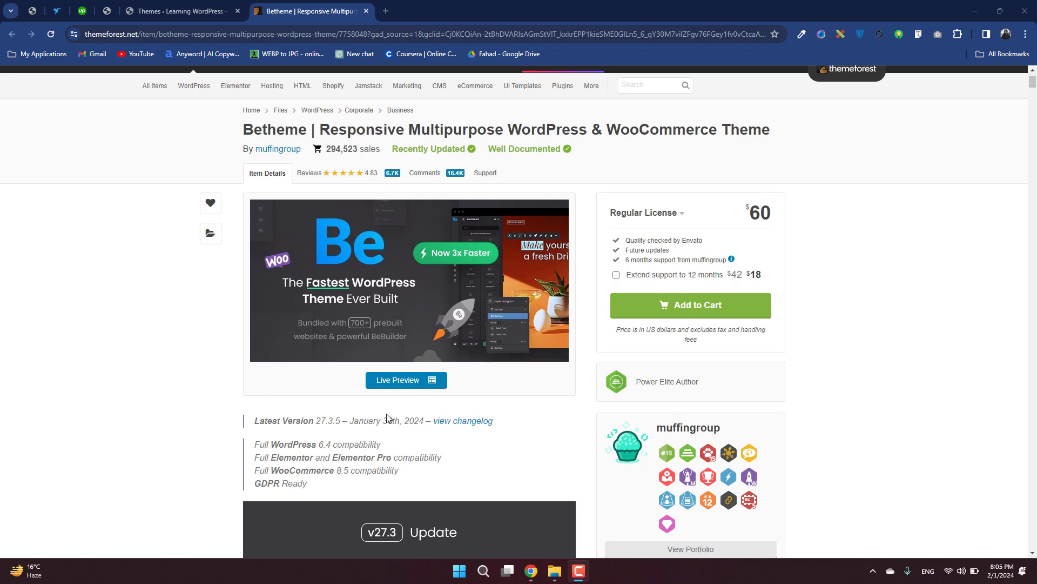
# Open Betheme's live preview and look through its introduction and video tutorial sections down to the prebuilt websites.
pyautogui.click(414, 294)
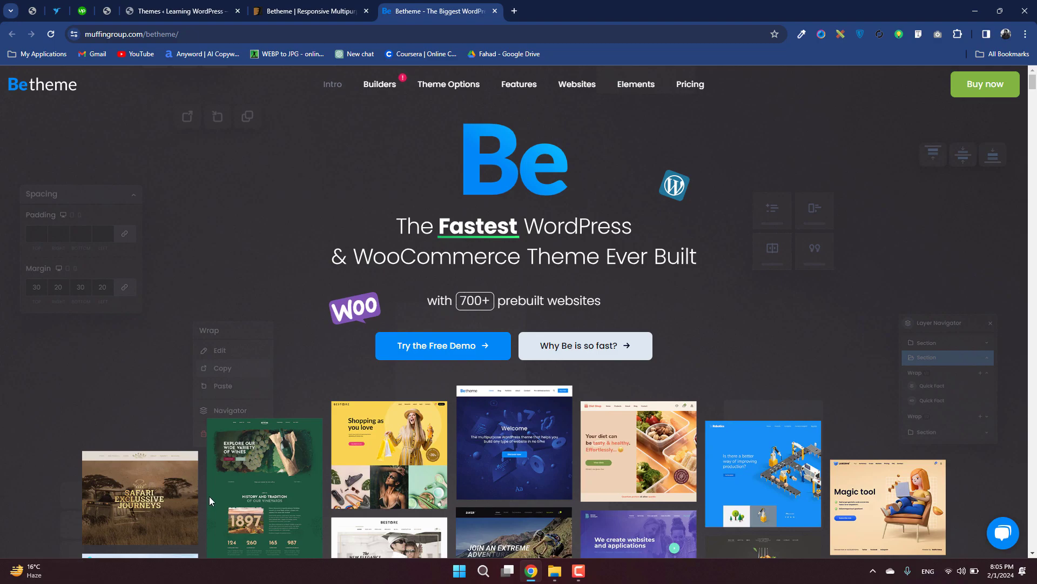
pyautogui.scroll(-2, 211, 500)
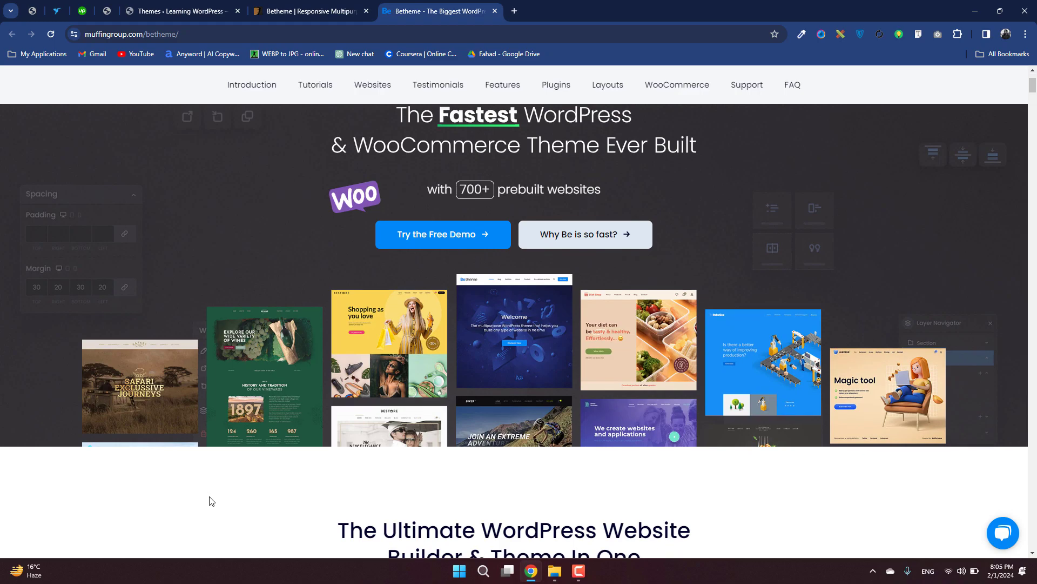
pyautogui.scroll(-8, 210, 499)
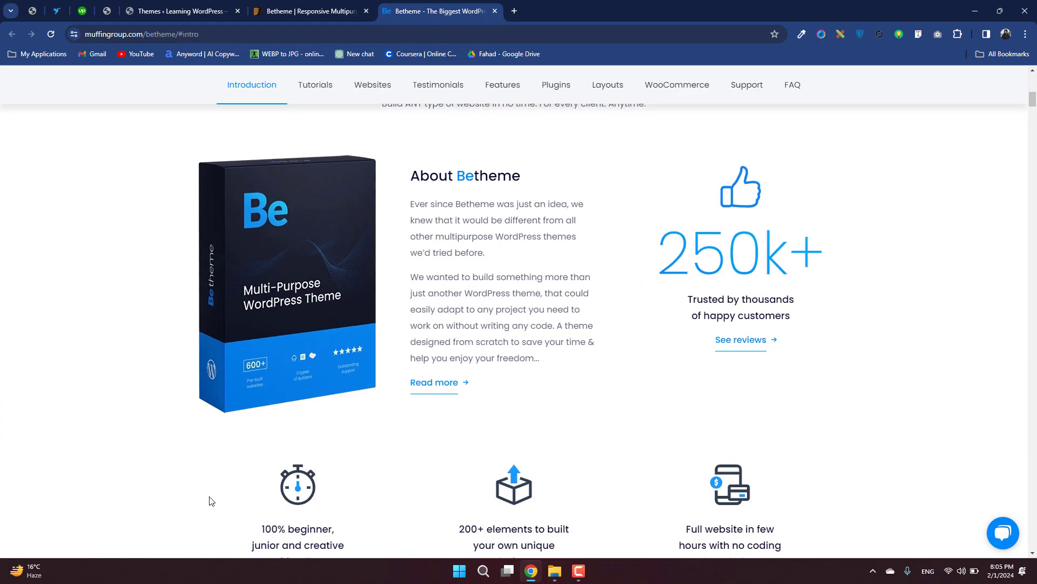
pyautogui.scroll(-2, 211, 500)
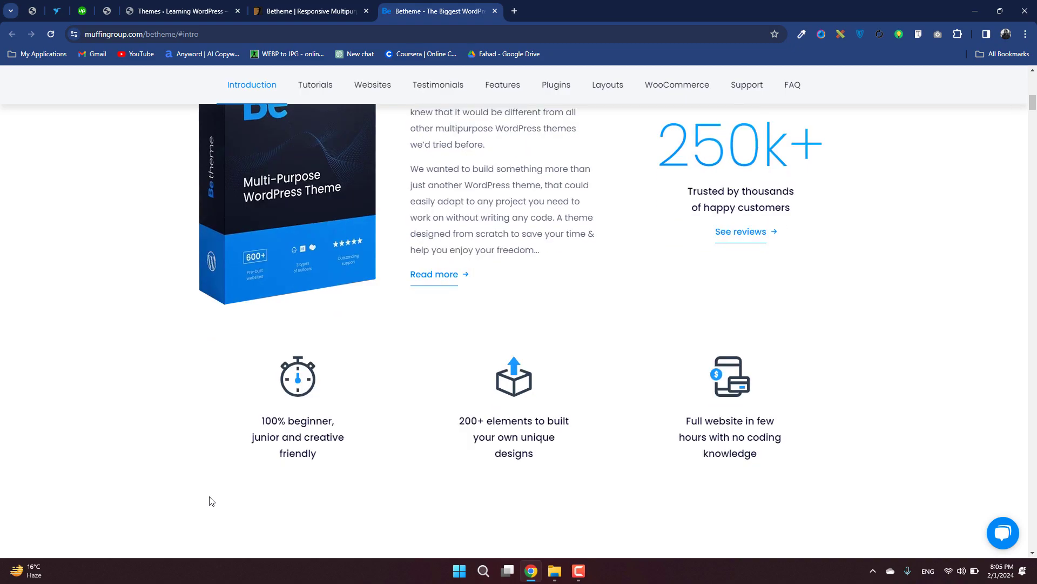
pyautogui.scroll(-5, 211, 501)
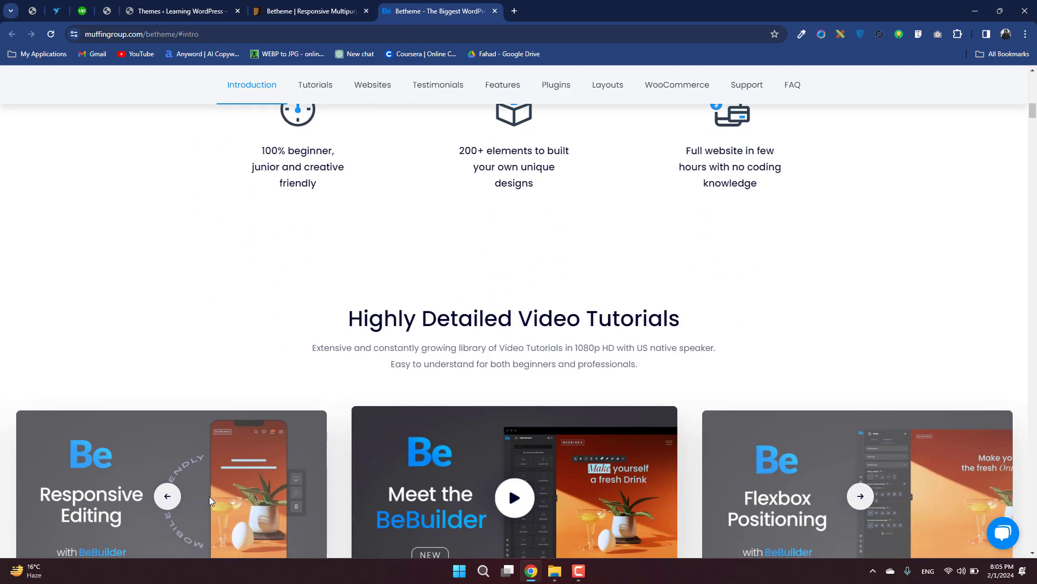
pyautogui.scroll(-8, 209, 496)
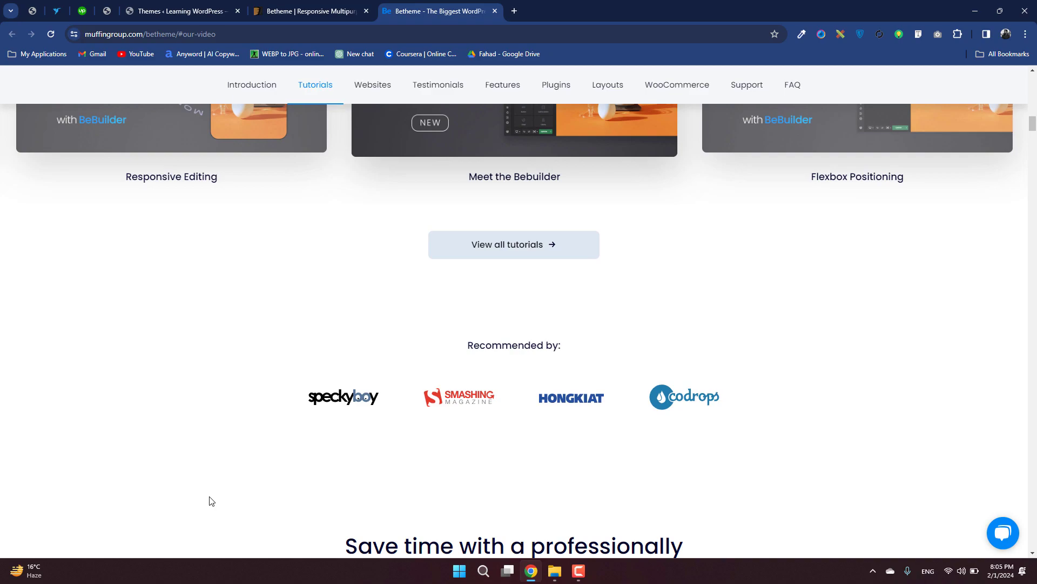
pyautogui.scroll(-8, 211, 501)
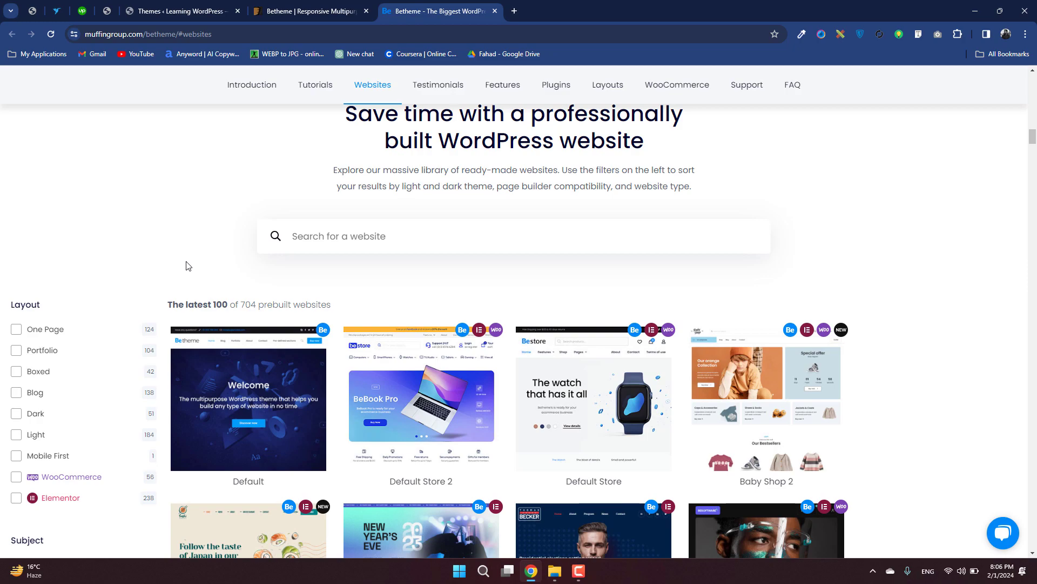
# Examine the layout and subject filters and the builder compatibility badges in the prebuilt websites library.
pyautogui.scroll(-1, 187, 264)
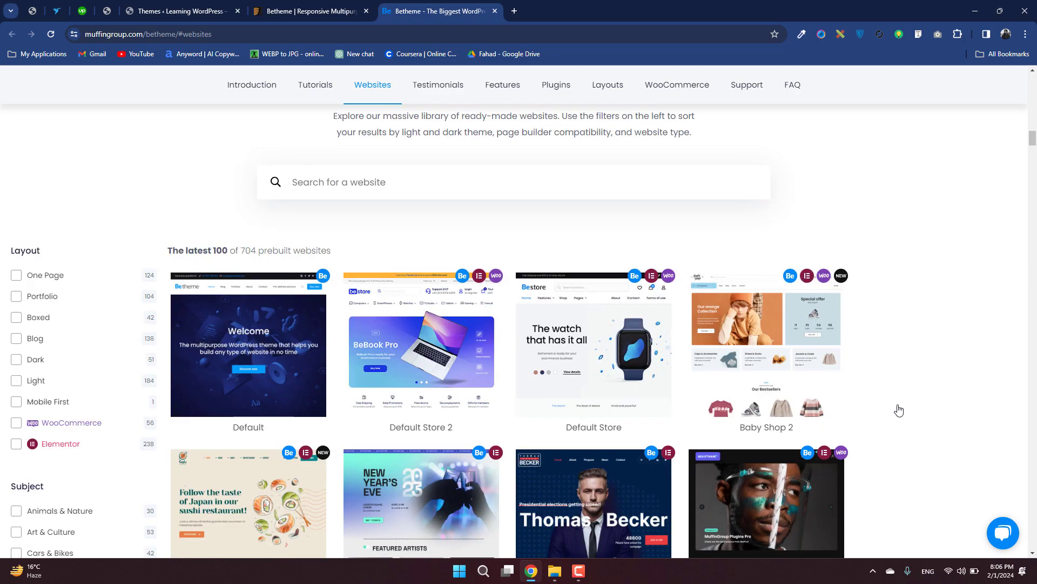
pyautogui.scroll(-5, 898, 411)
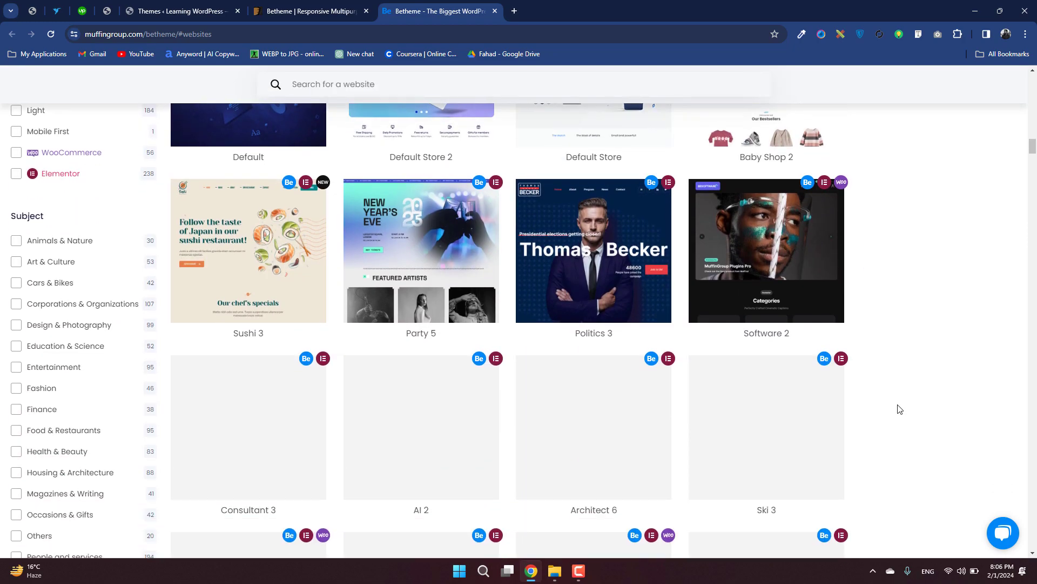
pyautogui.scroll(4, 137, 201)
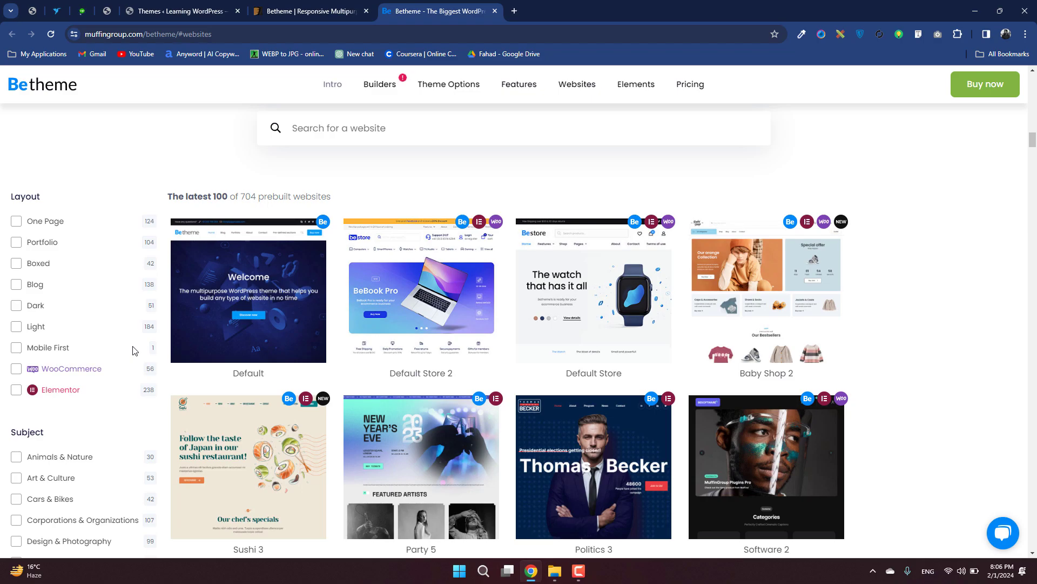
pyautogui.scroll(-4, 135, 351)
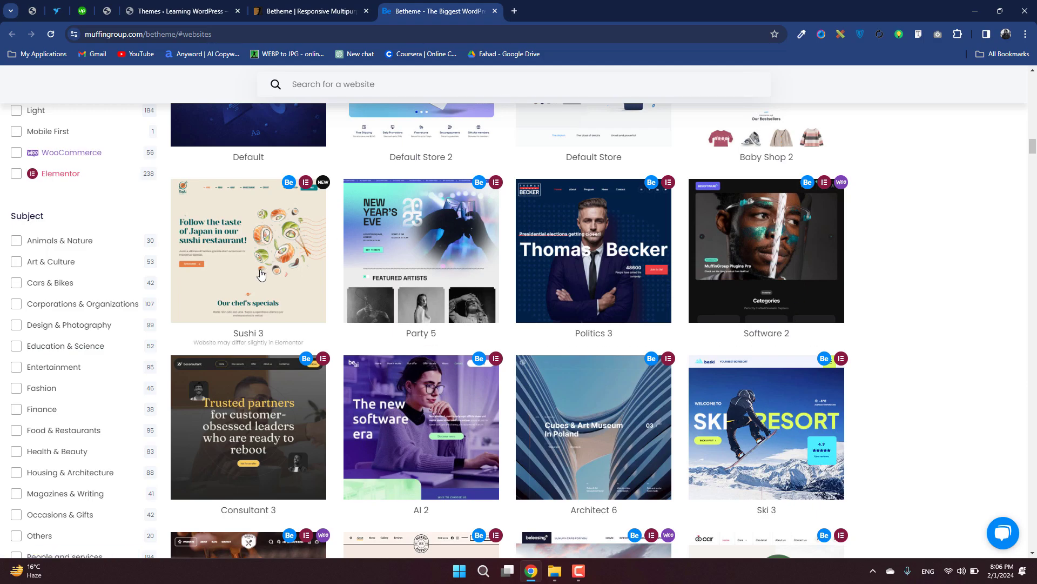
pyautogui.scroll(2, 295, 218)
pyautogui.scroll(2, 879, 290)
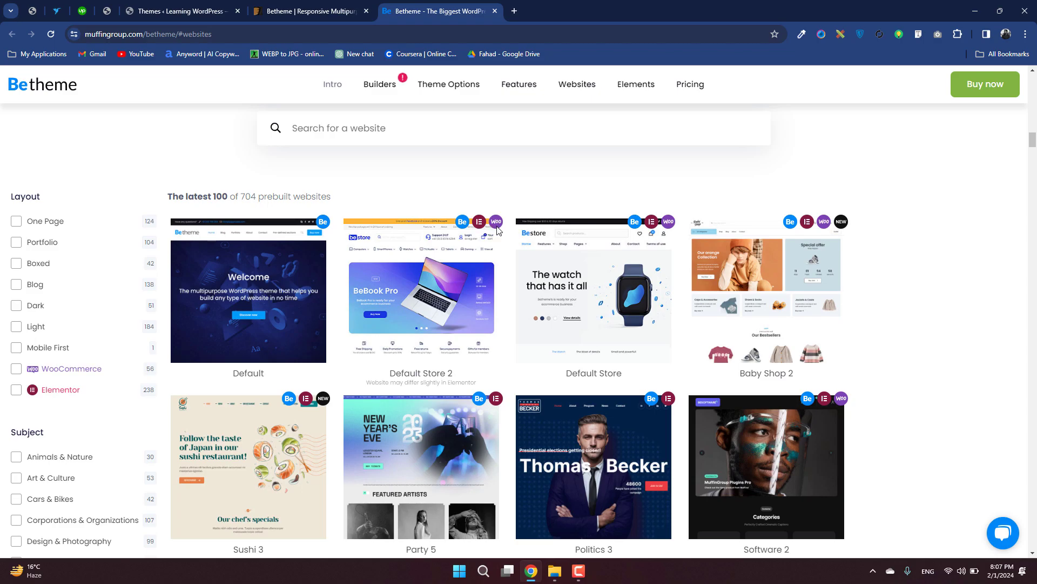
# Browse further through the prebuilt website designs, from the restaurant and business demos to the accountant and landing page ones.
pyautogui.scroll(-5, 854, 398)
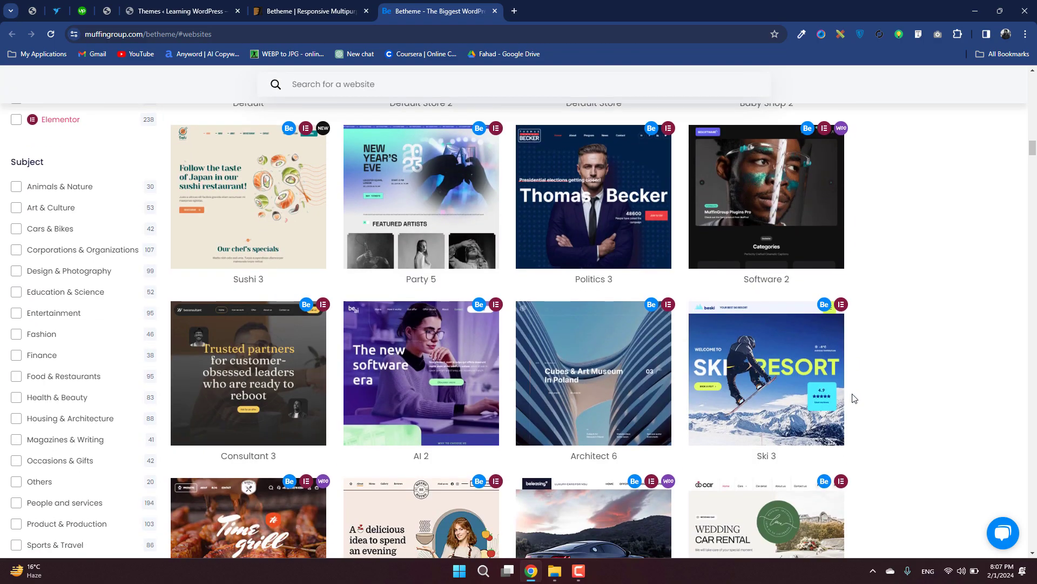
pyautogui.scroll(-5, 853, 398)
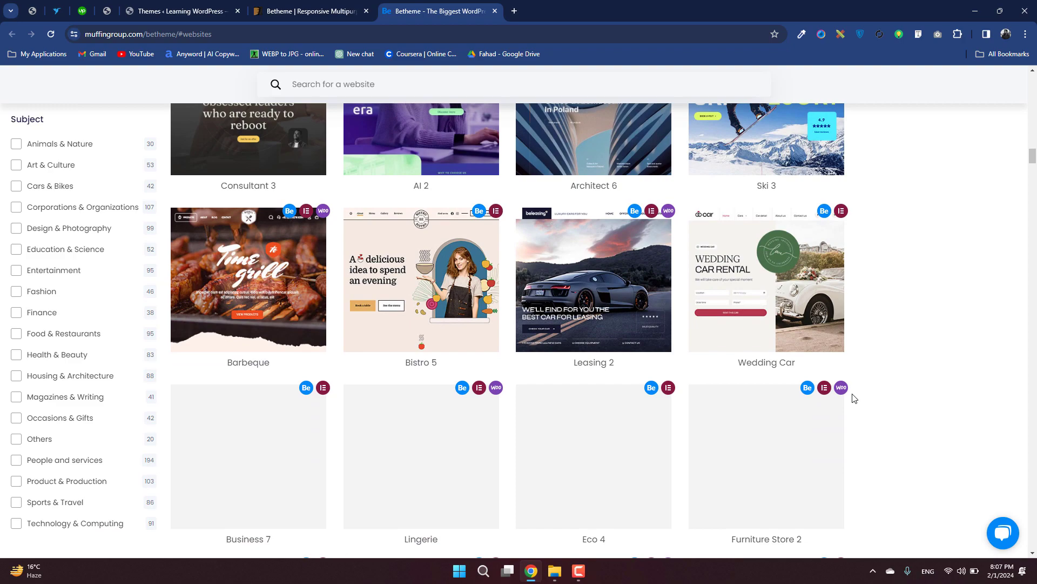
pyautogui.scroll(-3, 854, 399)
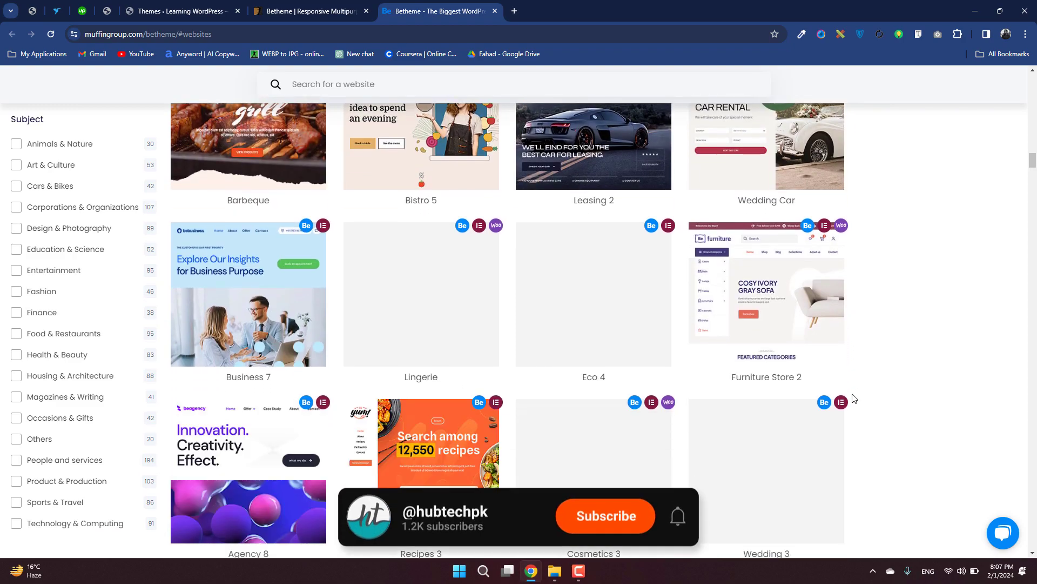
pyautogui.scroll(-2, 853, 398)
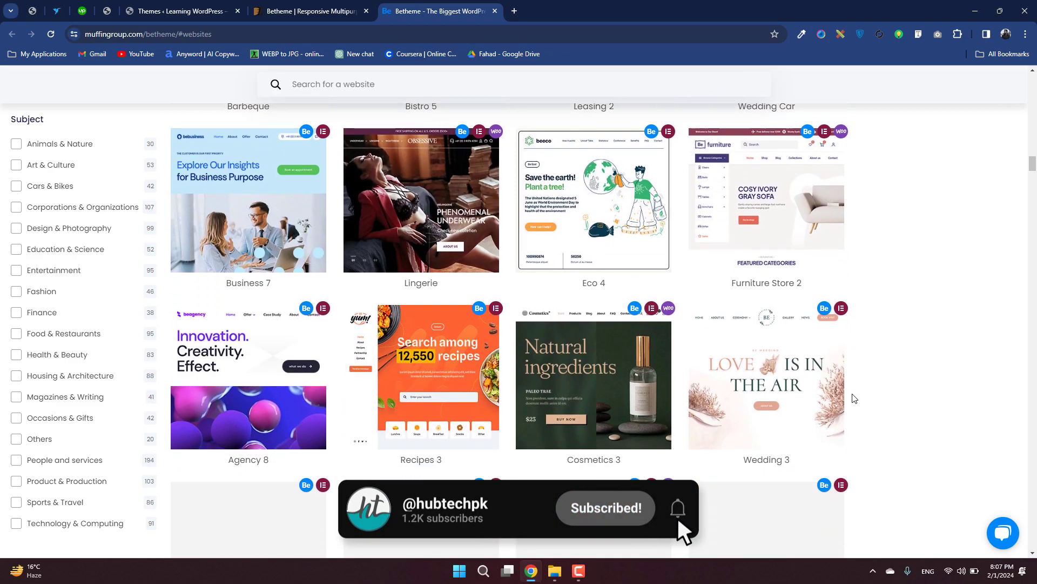
pyautogui.scroll(-3, 854, 398)
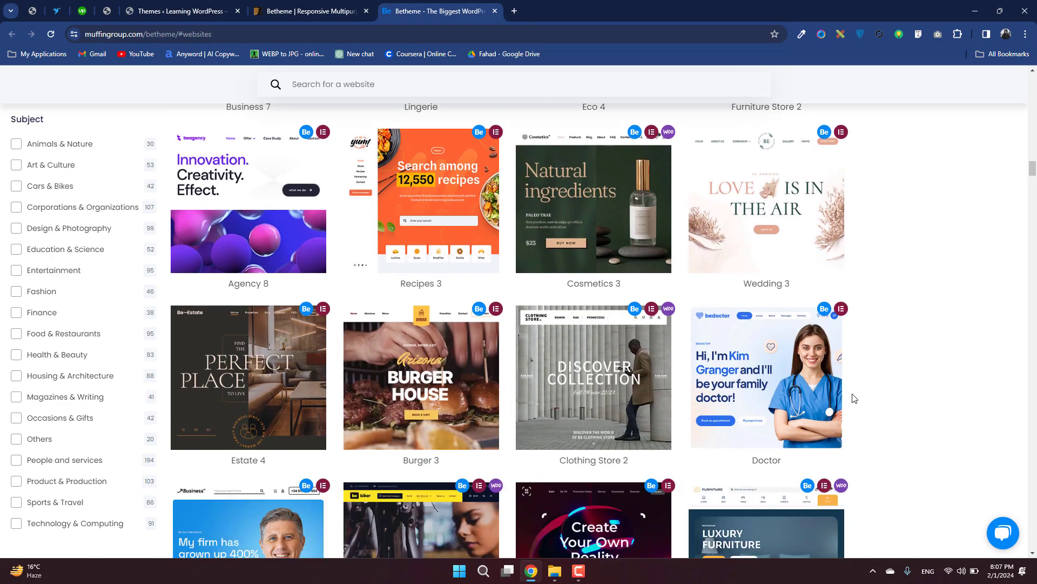
pyautogui.scroll(-7, 854, 398)
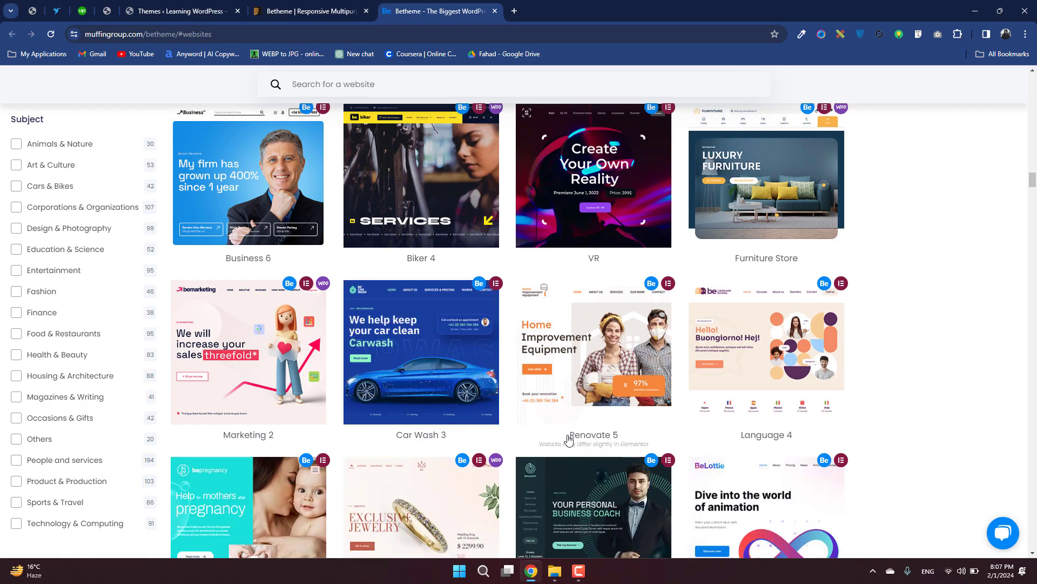
pyautogui.scroll(-1, 569, 439)
pyautogui.scroll(-3, 568, 439)
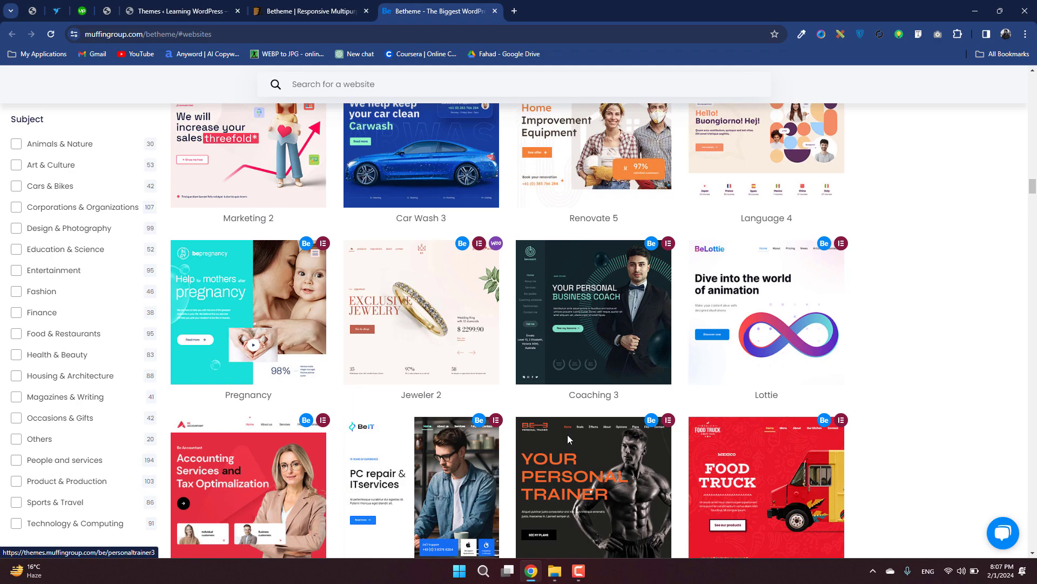
pyautogui.scroll(-4, 568, 439)
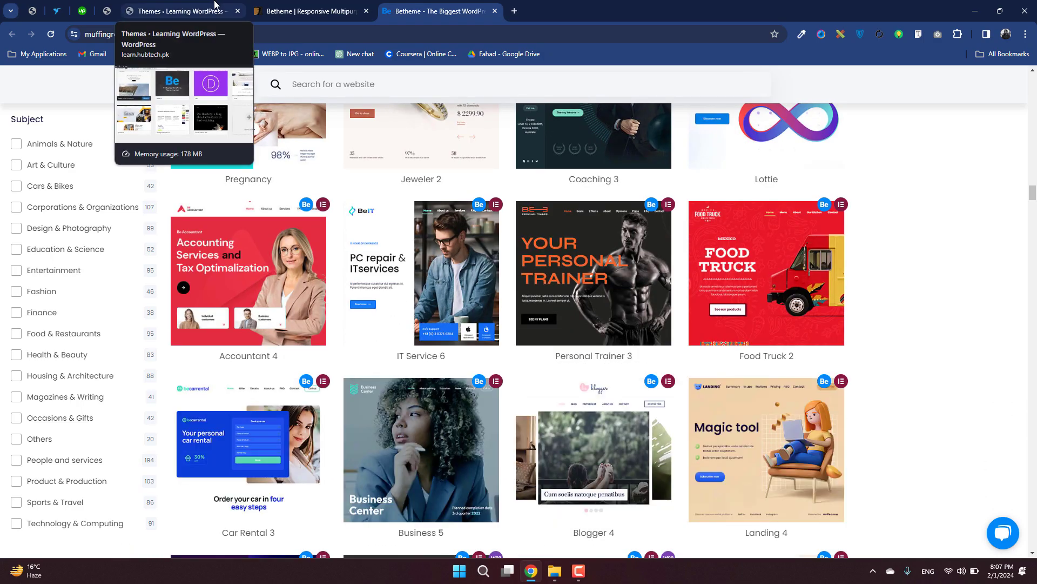
# Activate the installed Betheme theme on the WordPress Themes page and start its setup wizard with the Pre-built website type.
pyautogui.click(215, 4)
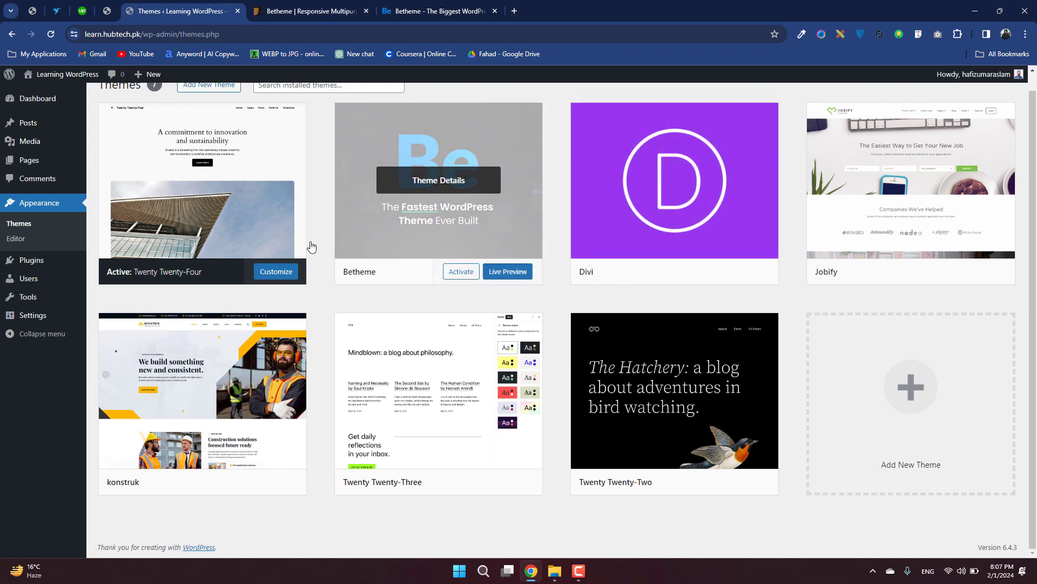
pyautogui.click(459, 272)
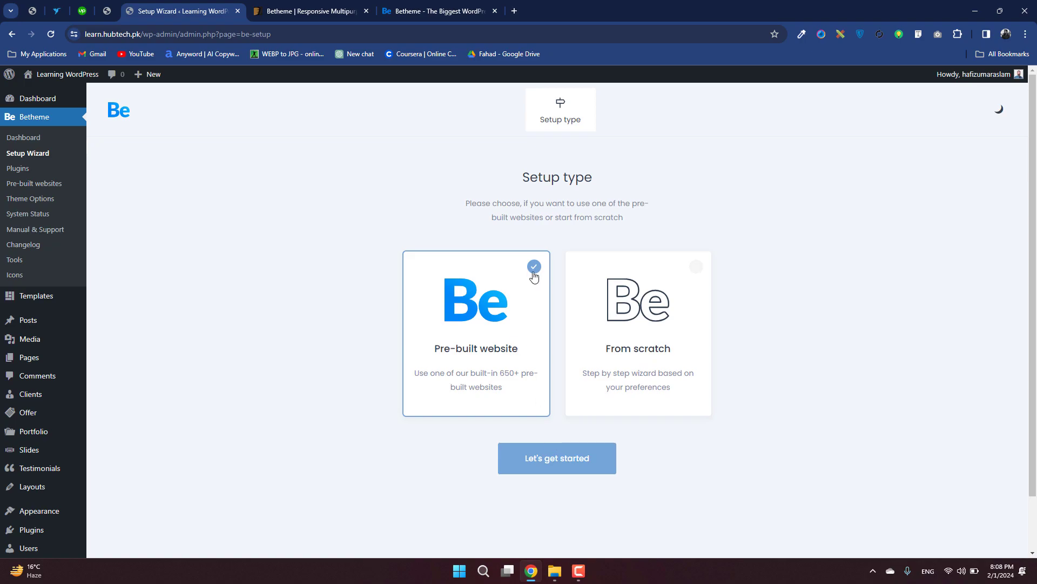
pyautogui.click(542, 473)
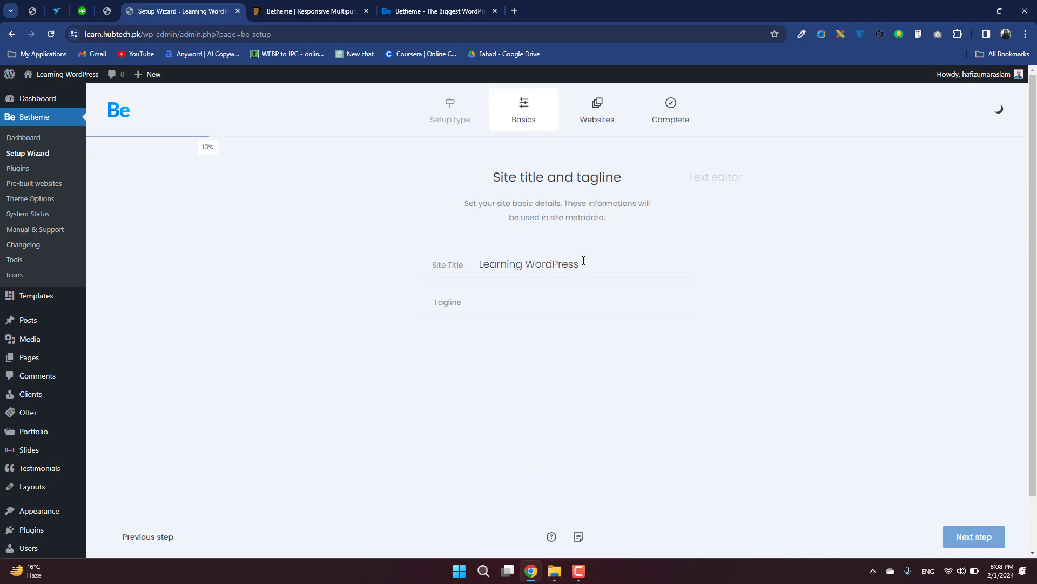
# Continue the setup with the site title Learning WordPress, an empty tagline and the Visual text editor.
pyautogui.click(593, 307)
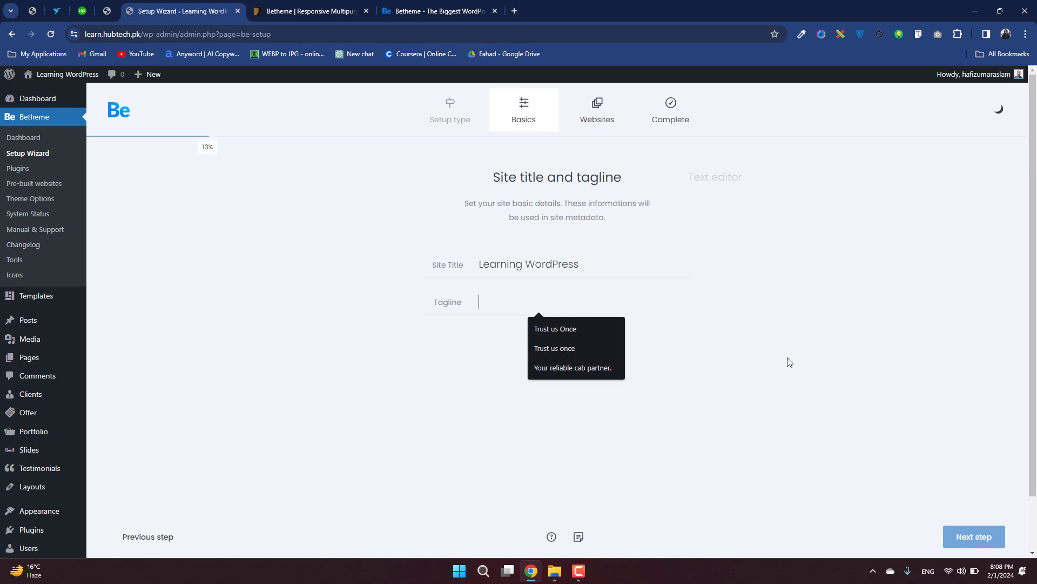
pyautogui.click(997, 542)
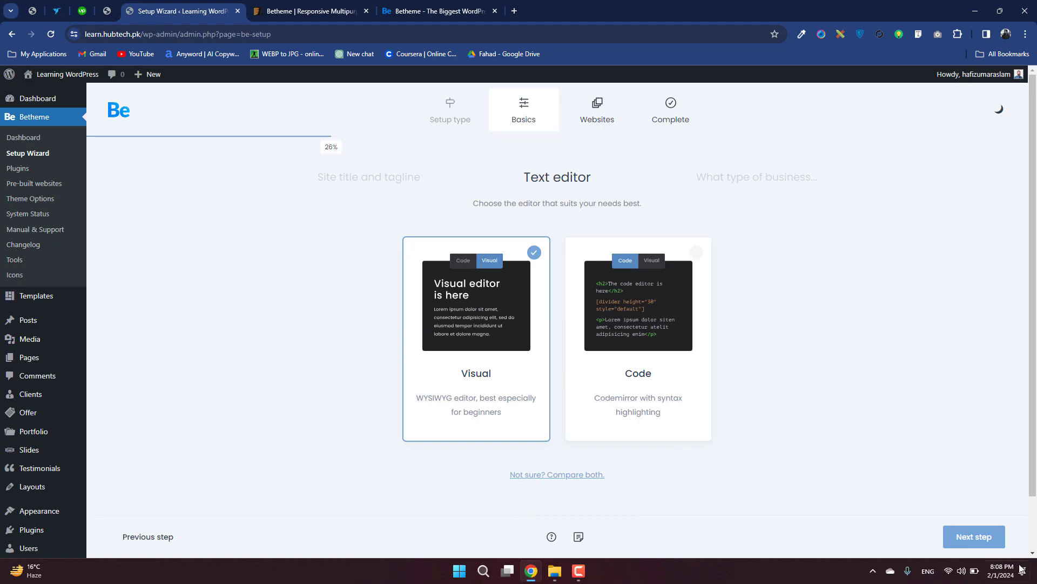
pyautogui.click(969, 544)
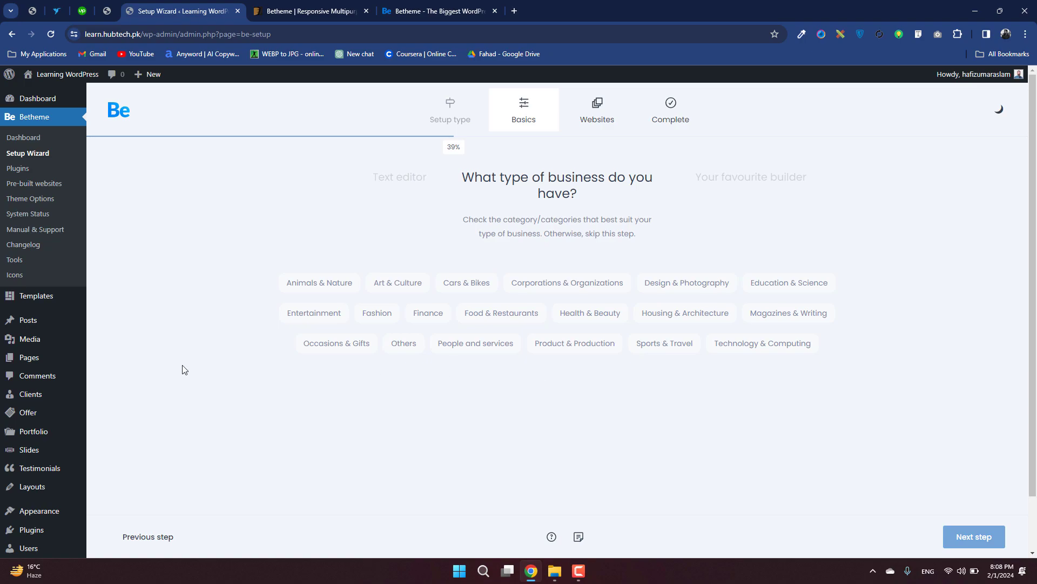
# Set the business type to Design & Photography and the builder to Elementor, and proceed to the website selection.
pyautogui.click(696, 290)
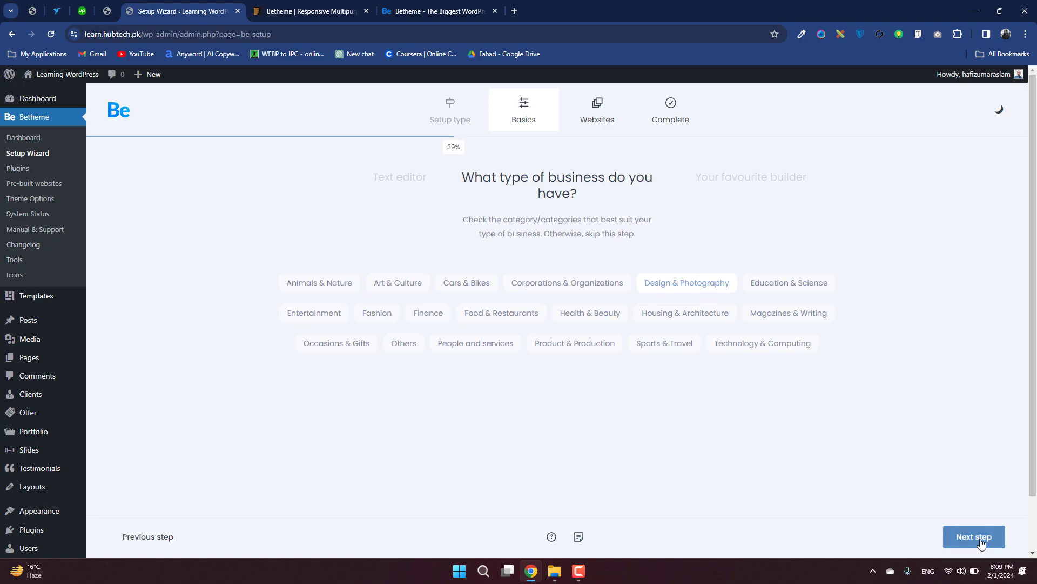
pyautogui.click(981, 543)
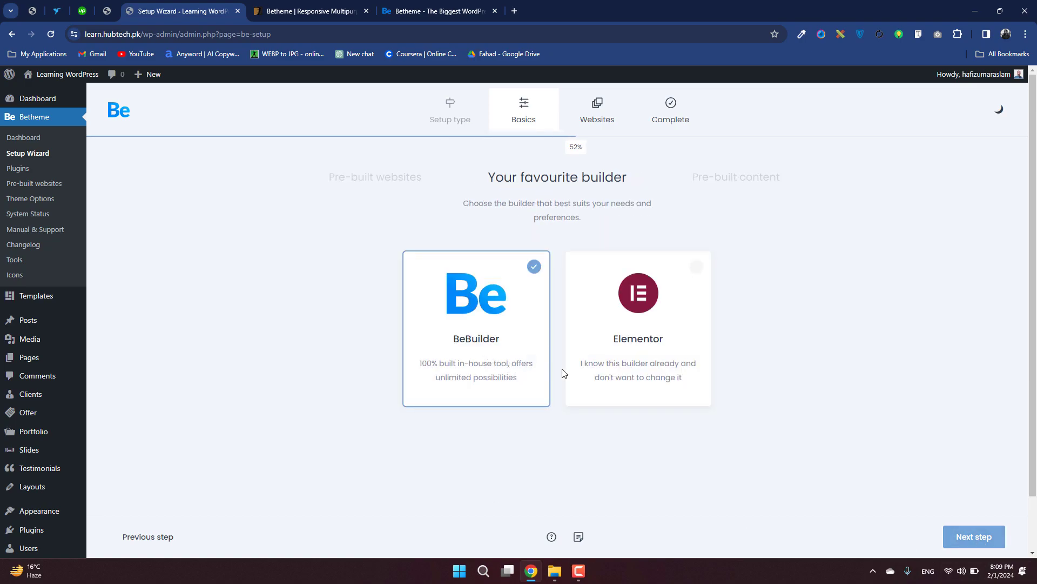
pyautogui.click(638, 343)
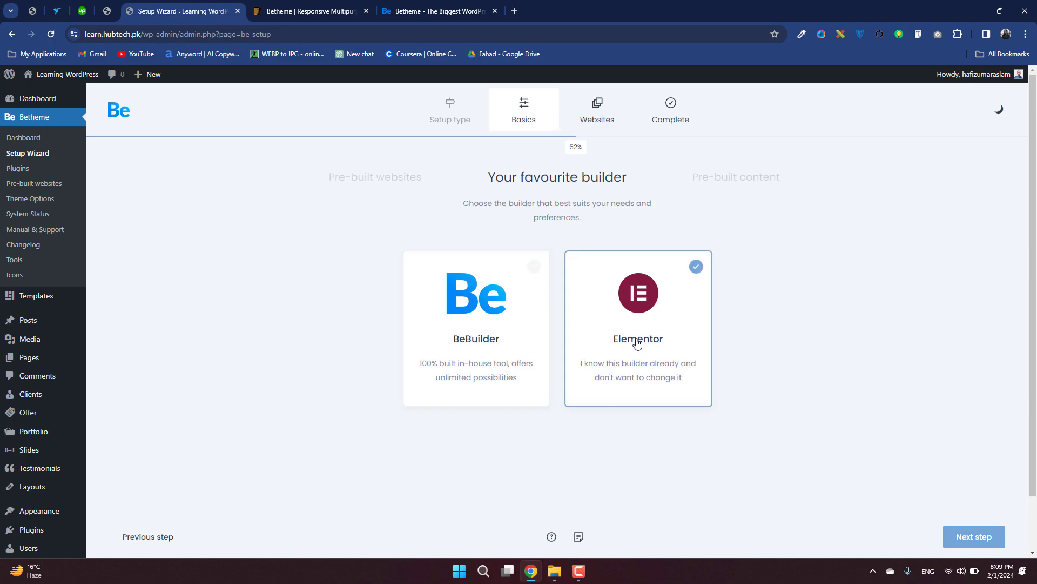
pyautogui.click(974, 536)
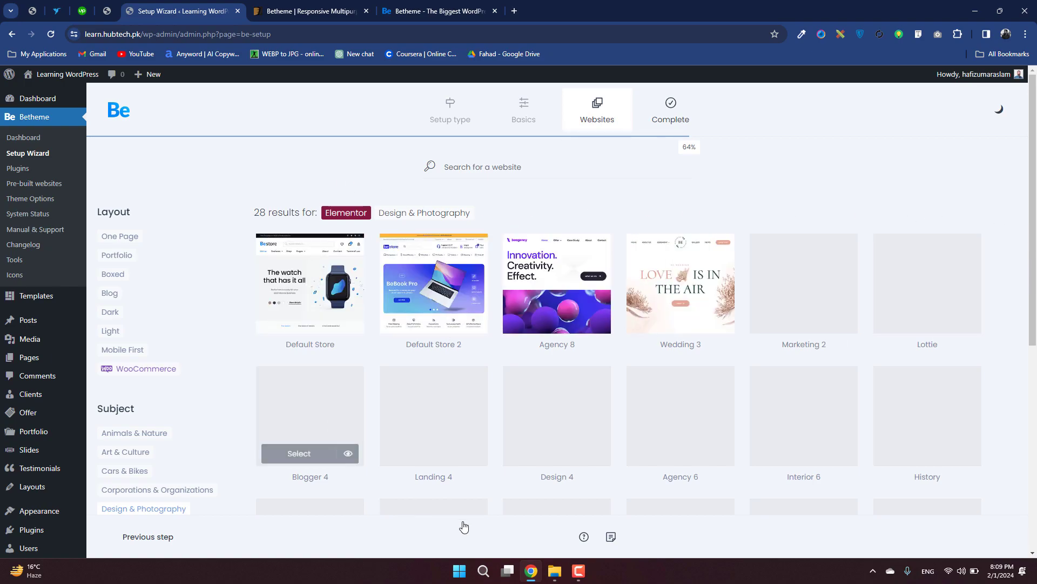
# Select the Wedding 3 design among the Design & Photography websites and choose to import the complete website including media.
pyautogui.moveTo(574, 278)
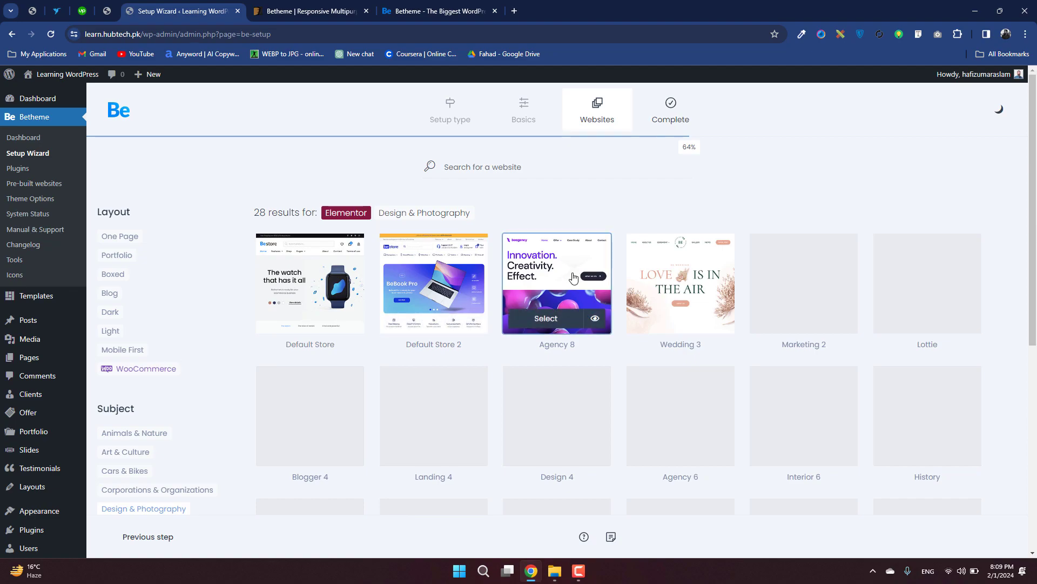
pyautogui.scroll(-4, 574, 279)
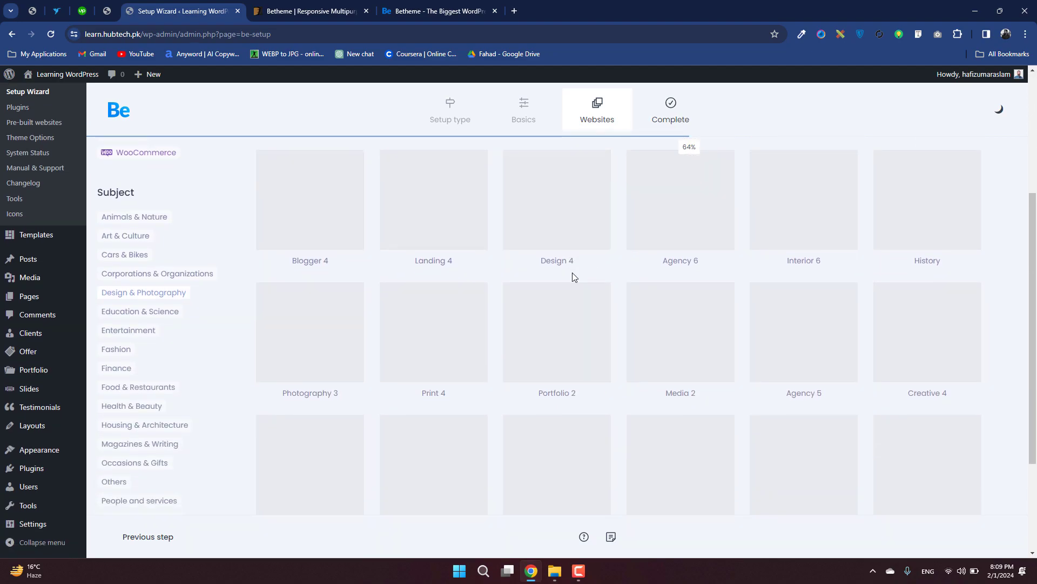
pyautogui.scroll(4, 574, 278)
pyautogui.scroll(-1, 615, 303)
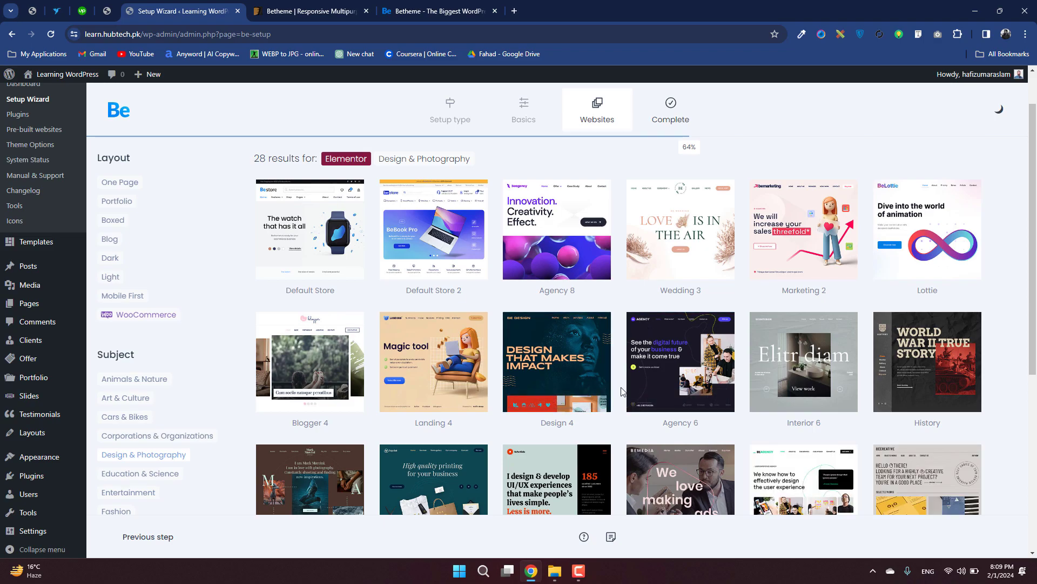
pyautogui.scroll(-1, 622, 391)
pyautogui.scroll(-3, 621, 387)
pyautogui.scroll(4, 356, 437)
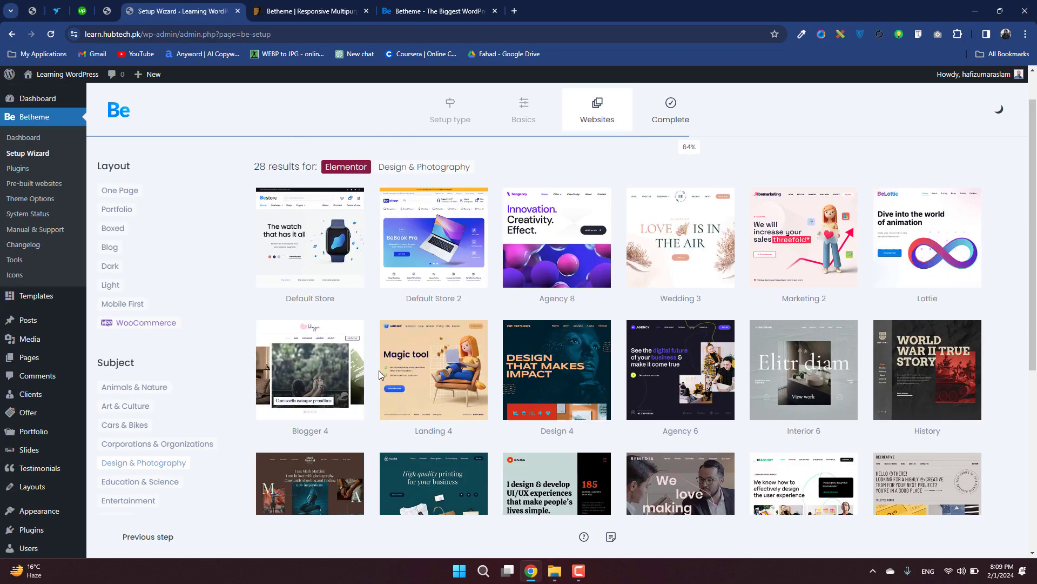
pyautogui.moveTo(680, 259)
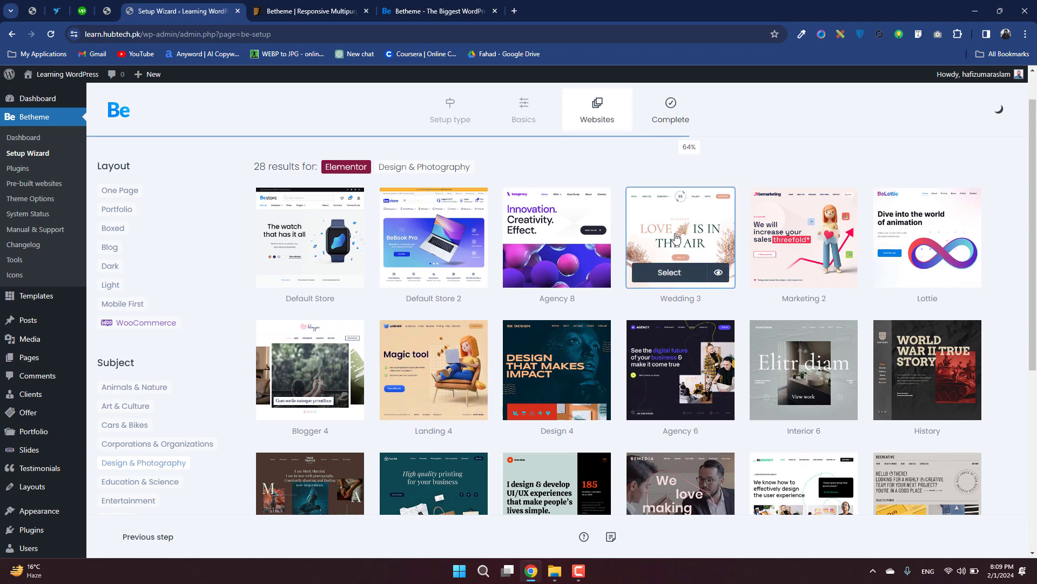
pyautogui.click(675, 278)
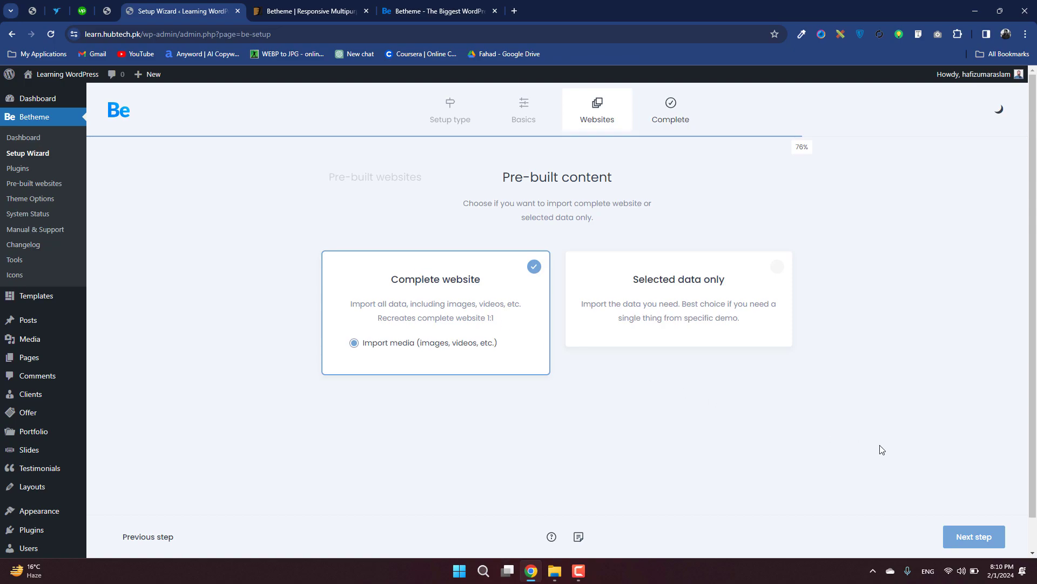
pyautogui.click(952, 538)
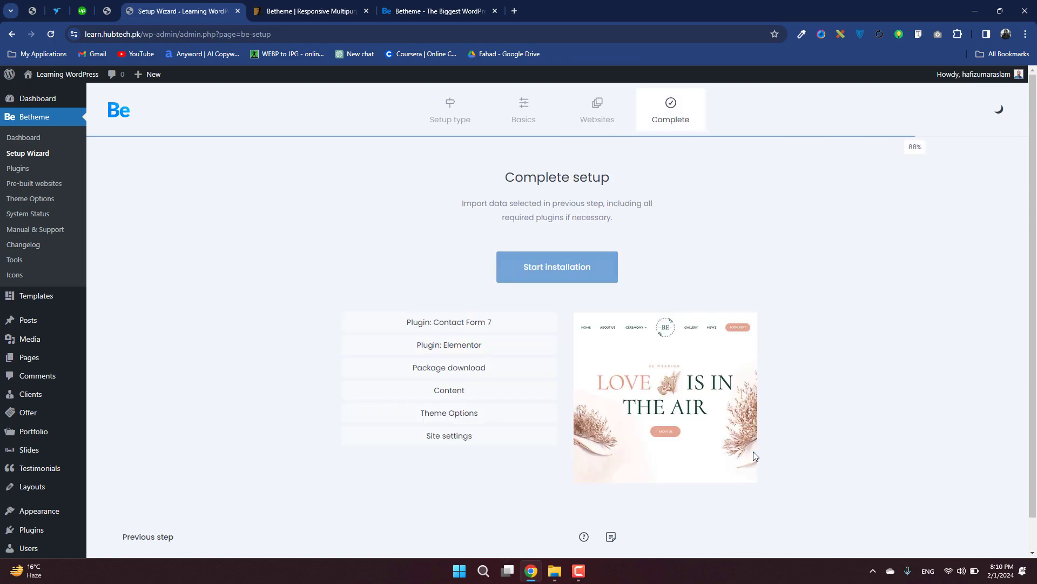
# Start the installation with a database reset that also removes media from wp-uploads, accepting that there is no undo.
pyautogui.click(558, 270)
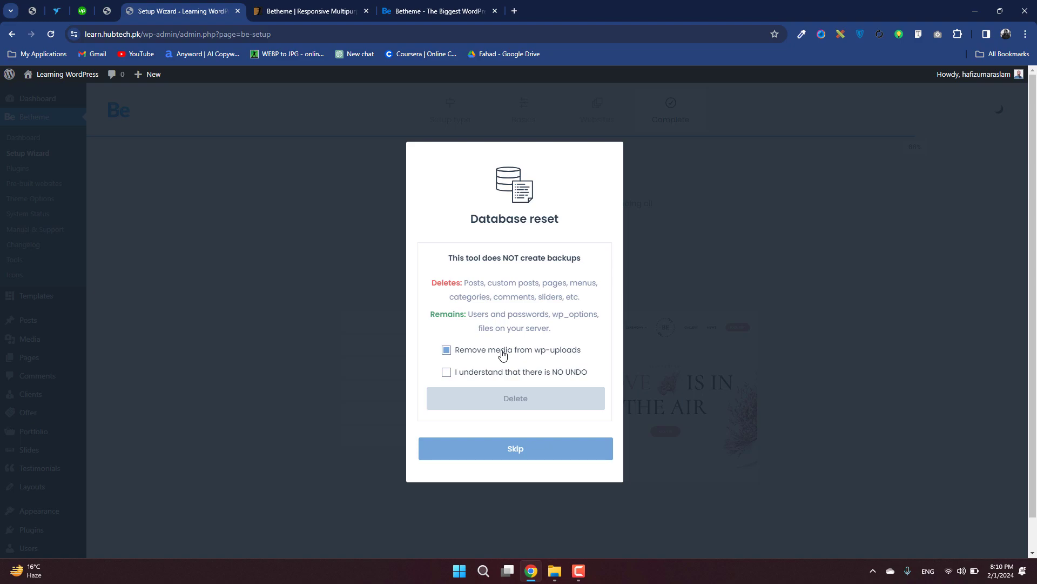
pyautogui.click(496, 376)
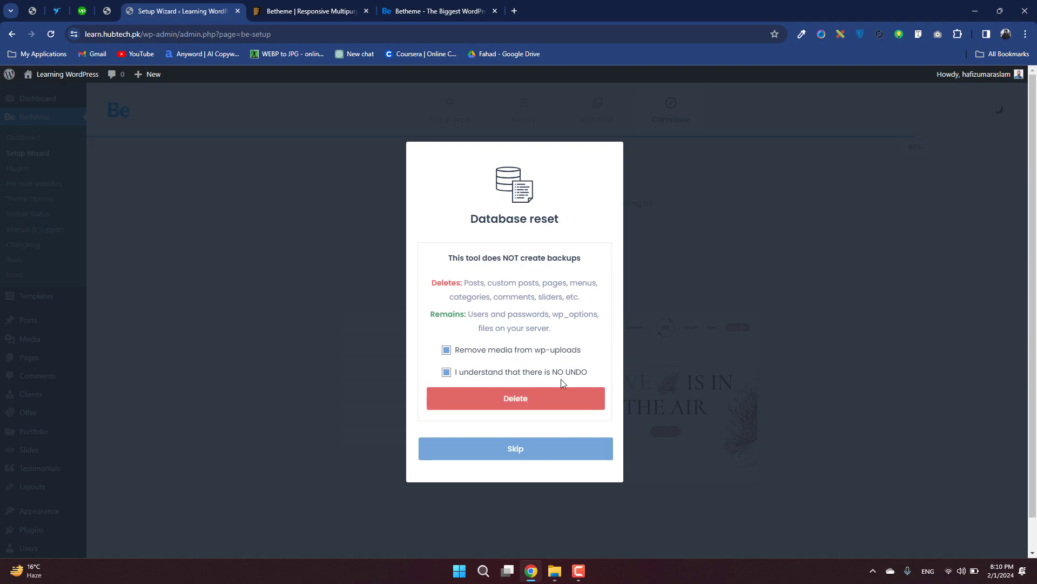
pyautogui.click(515, 403)
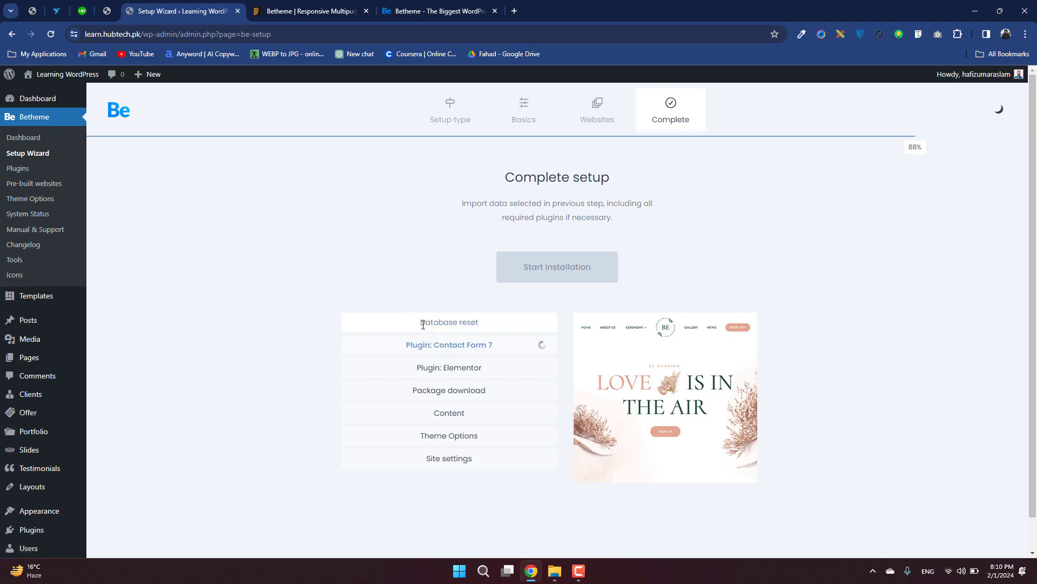
pyautogui.moveTo(423, 324); pyautogui.dragTo(513, 324)
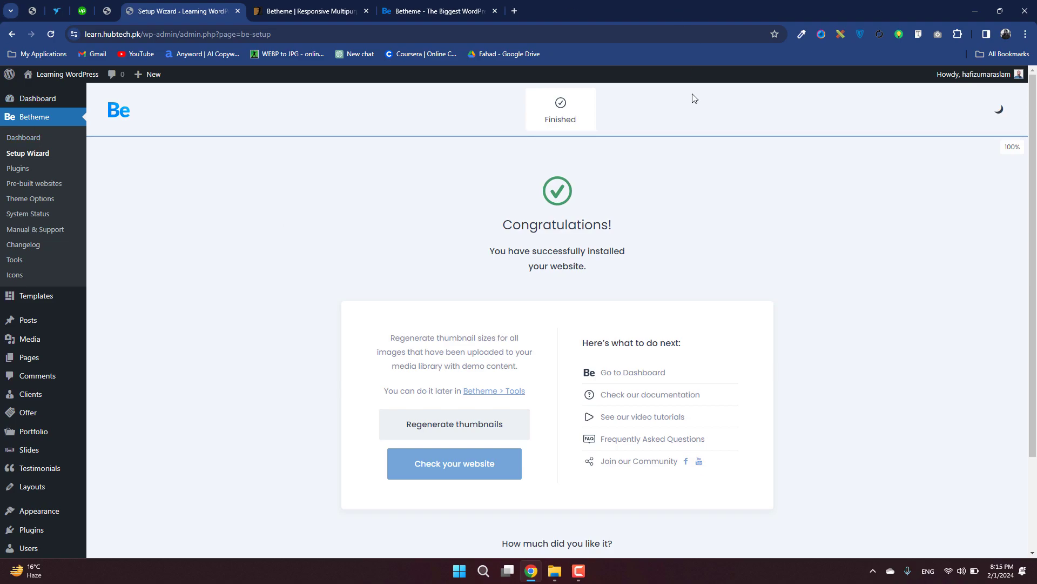
# Open the installed website in its own tab and load the Betheme dashboard in place of the finished setup wizard.
pyautogui.click(471, 466)
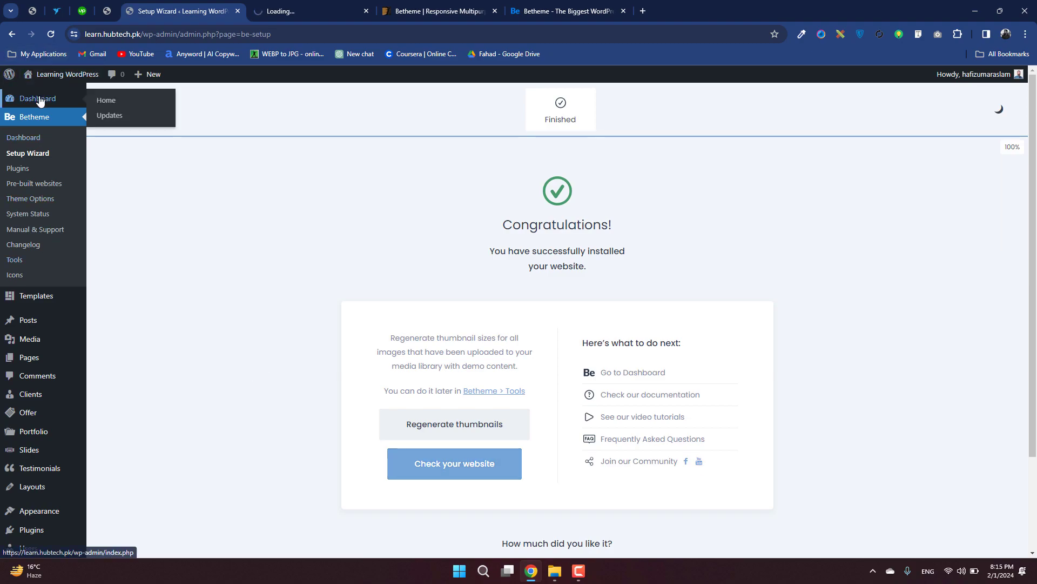
pyautogui.click(19, 142)
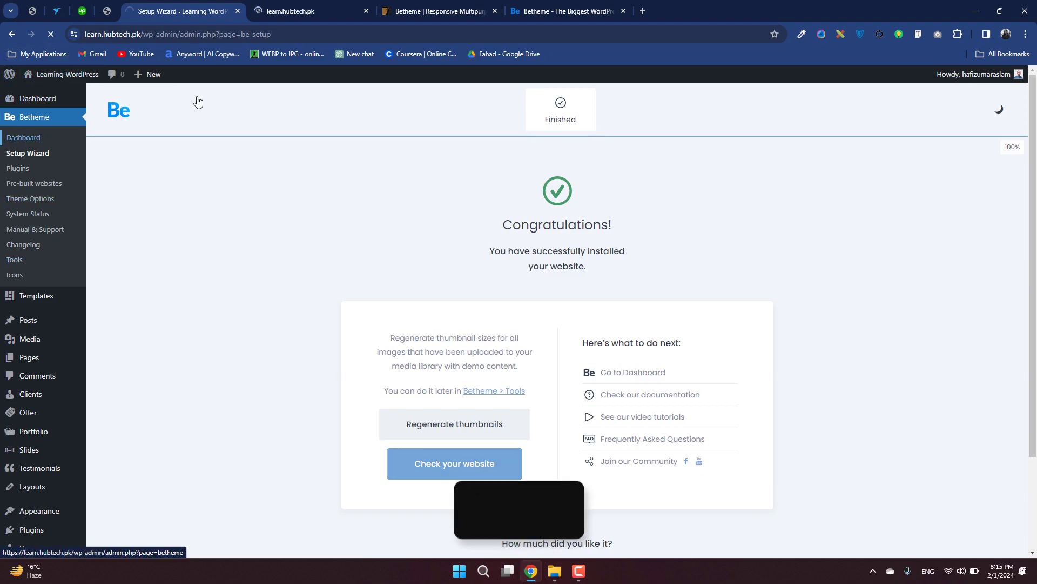
pyautogui.click(294, 11)
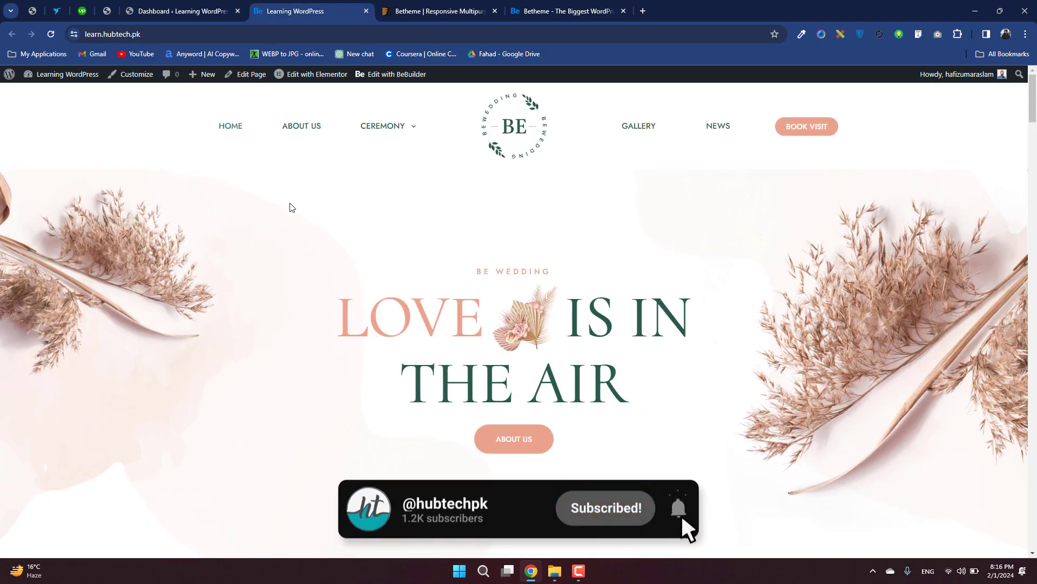
# Review the wedding home page from the hero section through the schedule, gallery and promo video to the contact form.
pyautogui.scroll(-2, 291, 207)
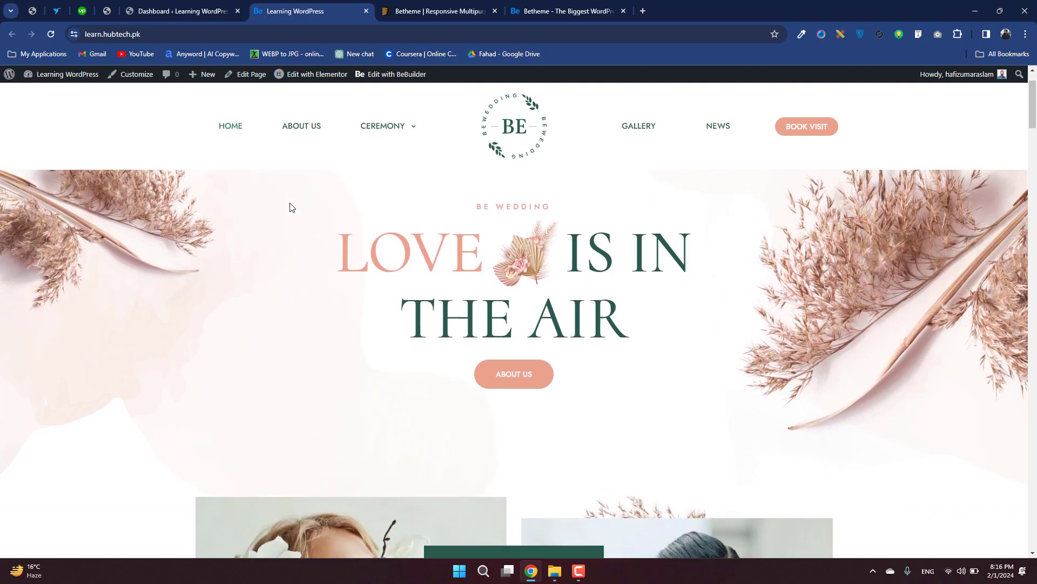
pyautogui.scroll(-5, 290, 207)
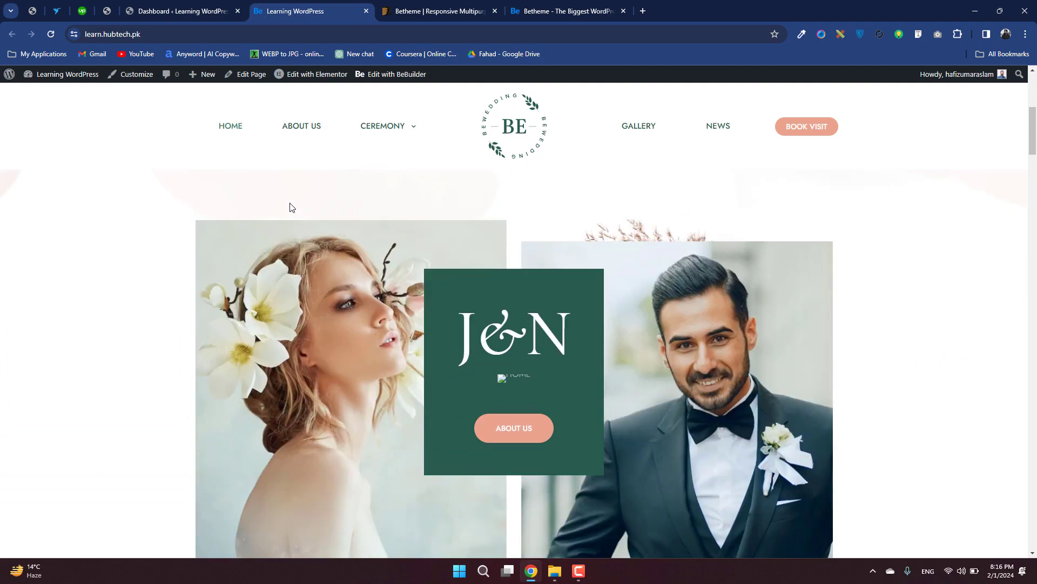
pyautogui.scroll(-15, 290, 206)
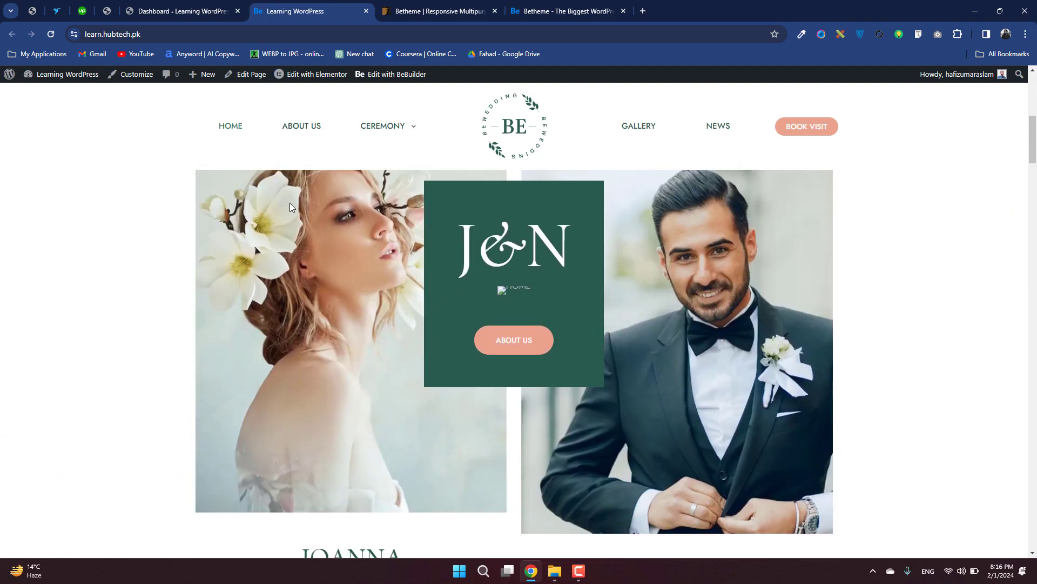
pyautogui.scroll(-20, 290, 207)
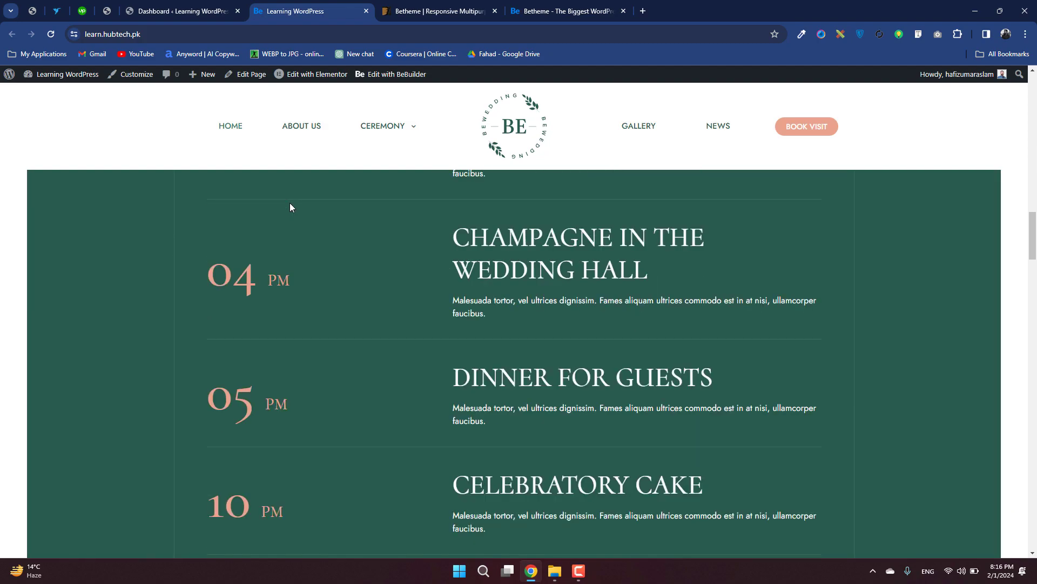
pyautogui.scroll(-15, 291, 207)
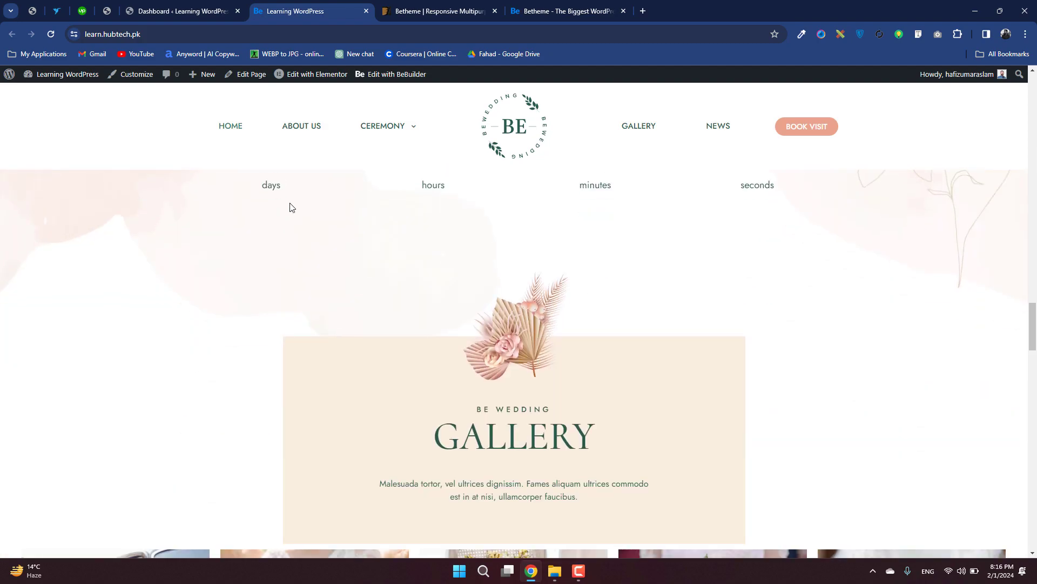
pyautogui.scroll(-12, 290, 207)
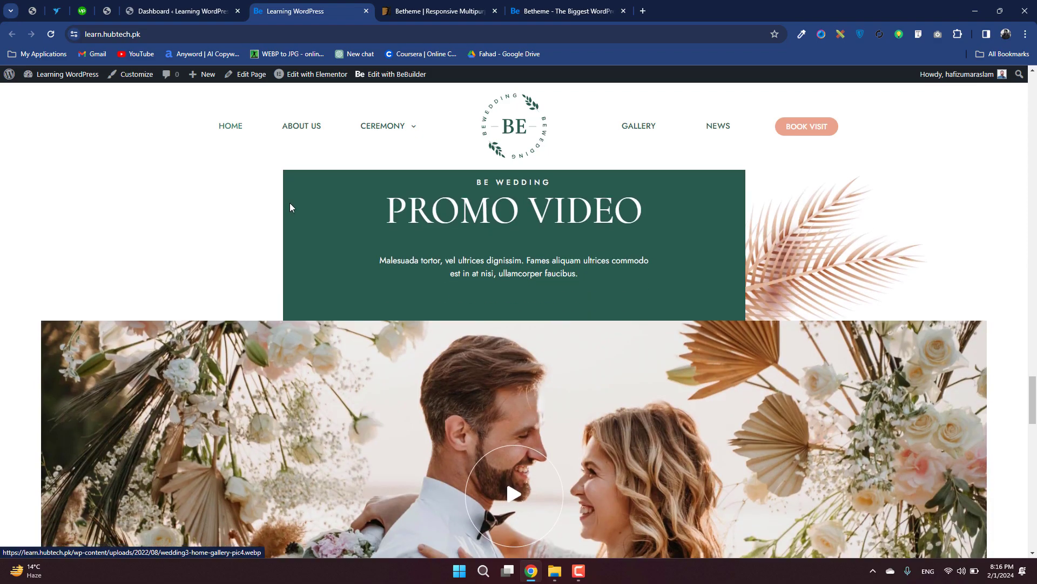
pyautogui.scroll(-10, 290, 207)
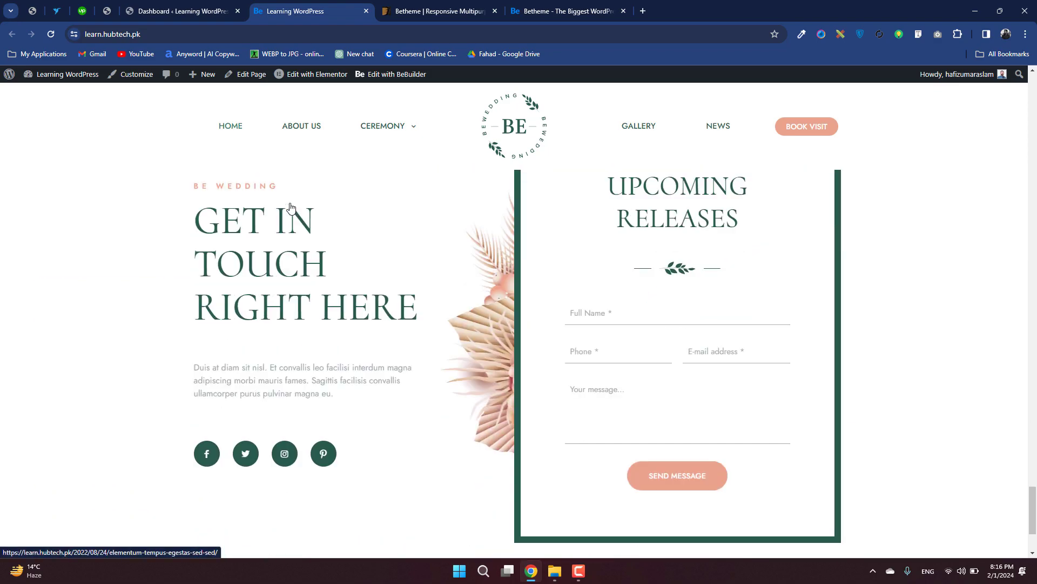
pyautogui.scroll(4, 290, 202)
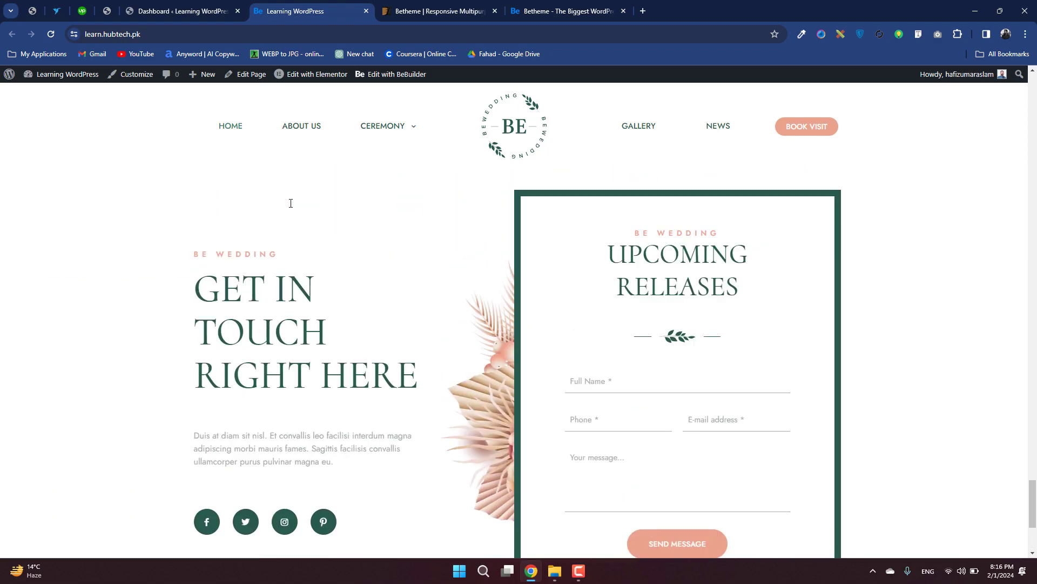
pyautogui.scroll(15, 290, 204)
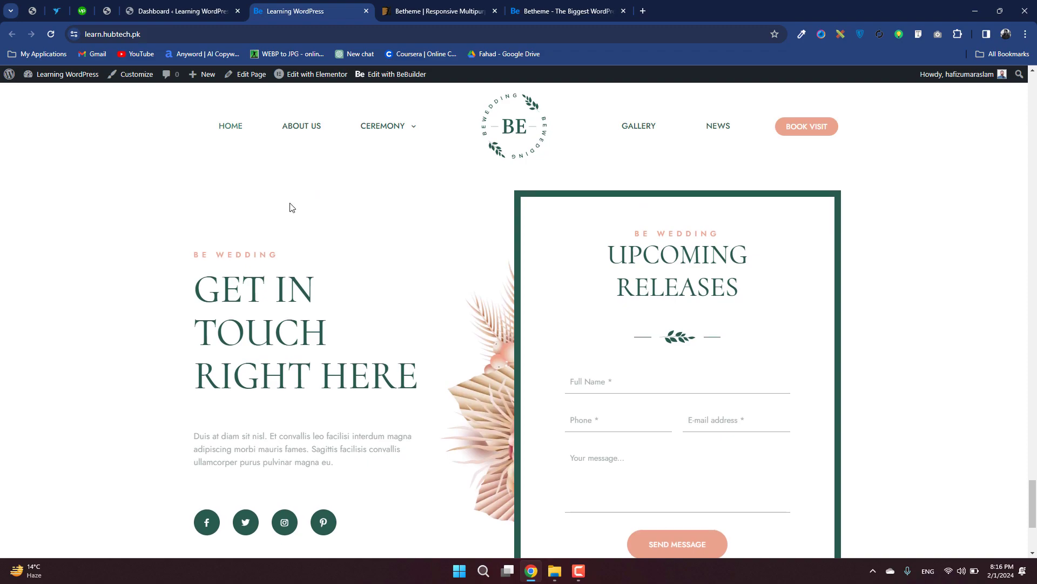
pyautogui.scroll(15, 291, 207)
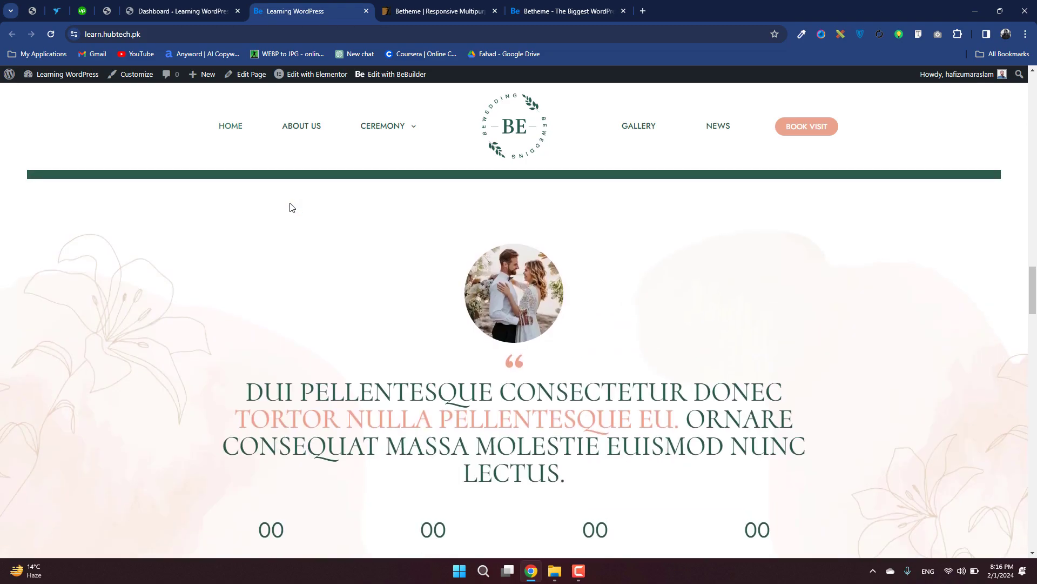
pyautogui.scroll(5, 290, 202)
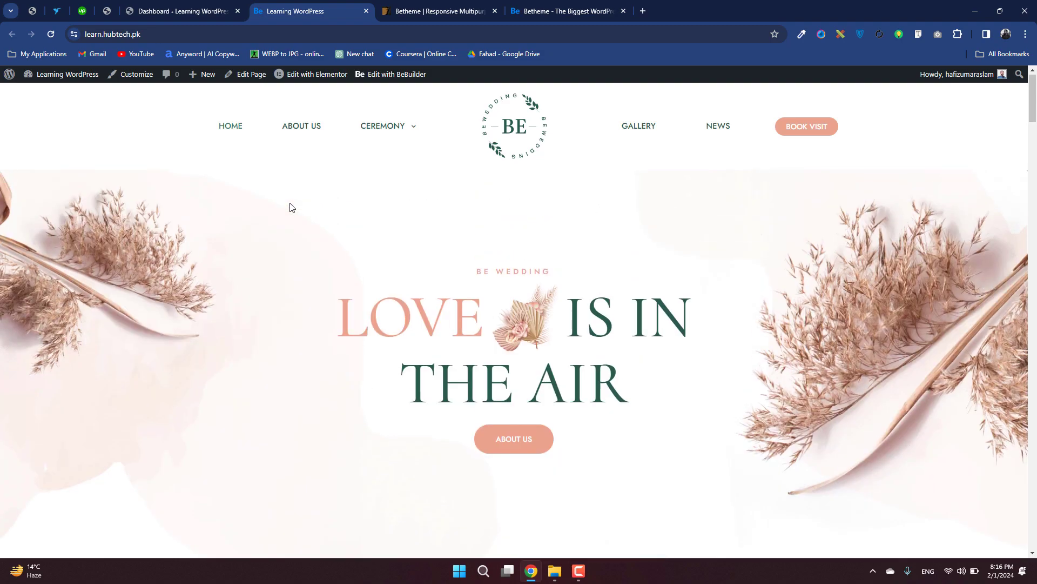
# Return to the Betheme dashboard and look over its pre-built websites, theme registration and system status sections.
pyautogui.click(188, 2)
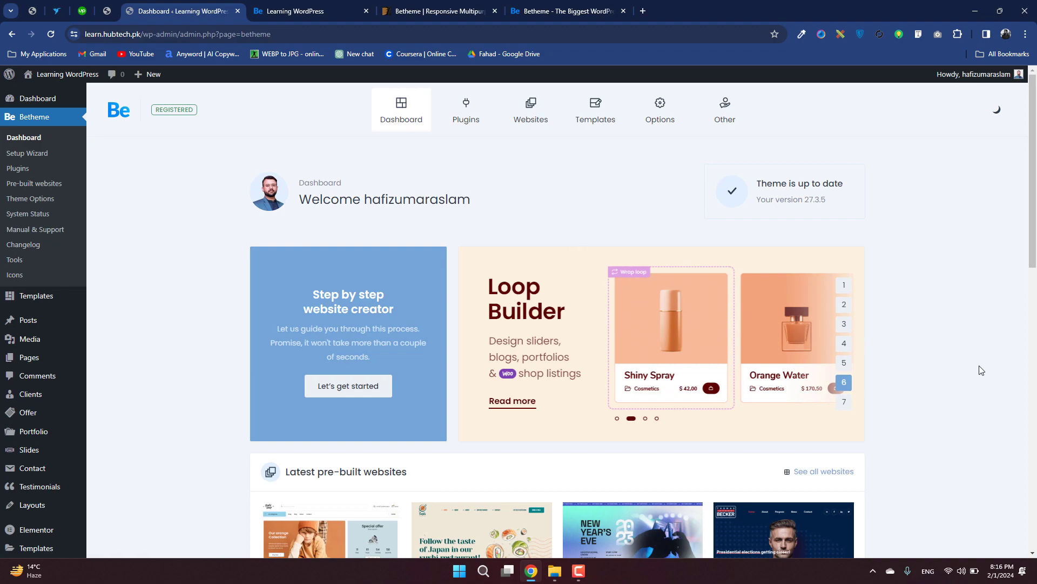
pyautogui.scroll(-7, 982, 370)
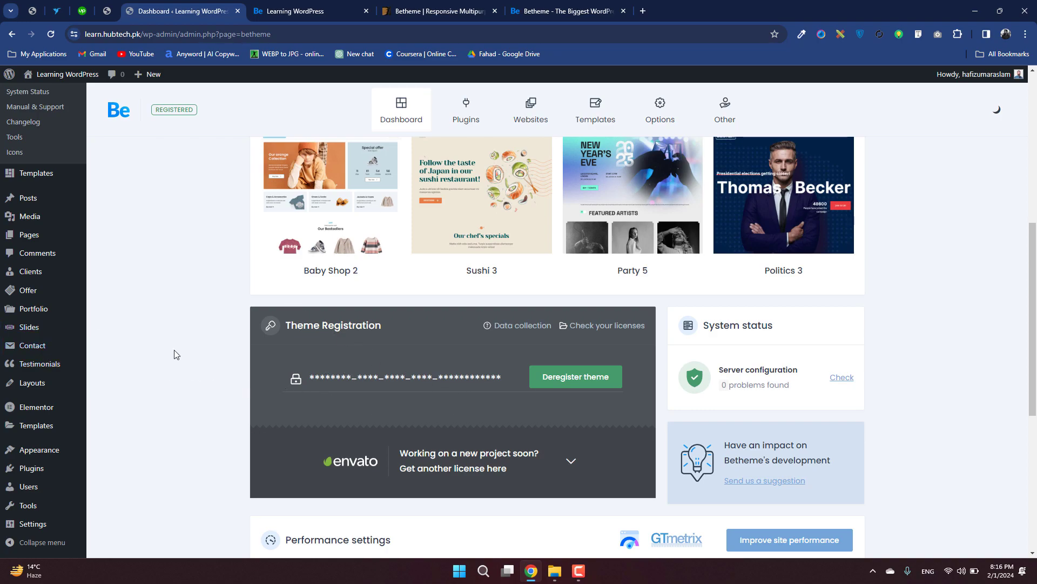
pyautogui.scroll(4, 173, 350)
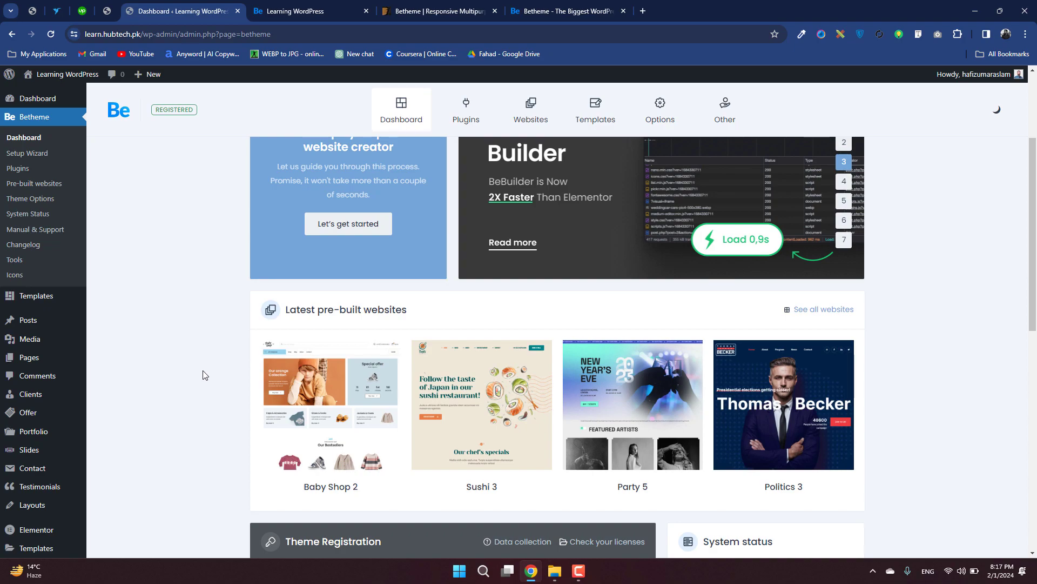
# Open Betheme's Theme Options and examine the global General settings for layout, background and icon.
pyautogui.click(27, 199)
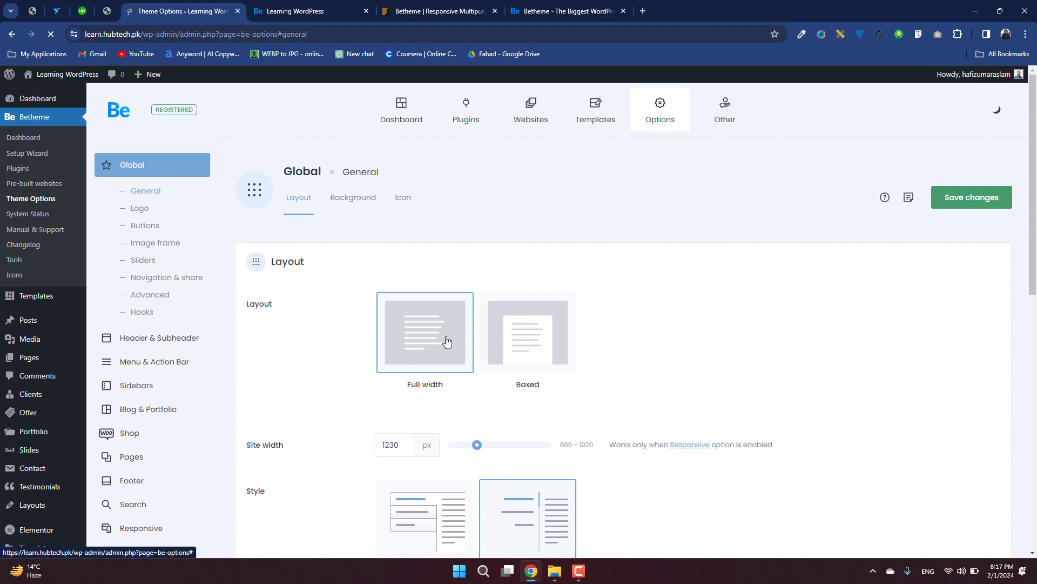
pyautogui.scroll(-4, 532, 340)
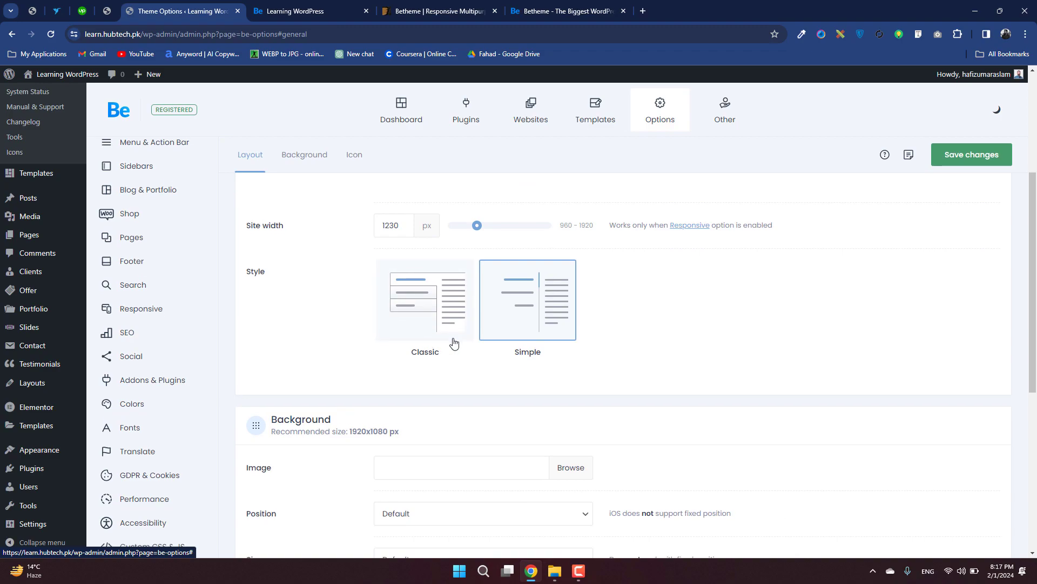
pyautogui.scroll(-4, 454, 343)
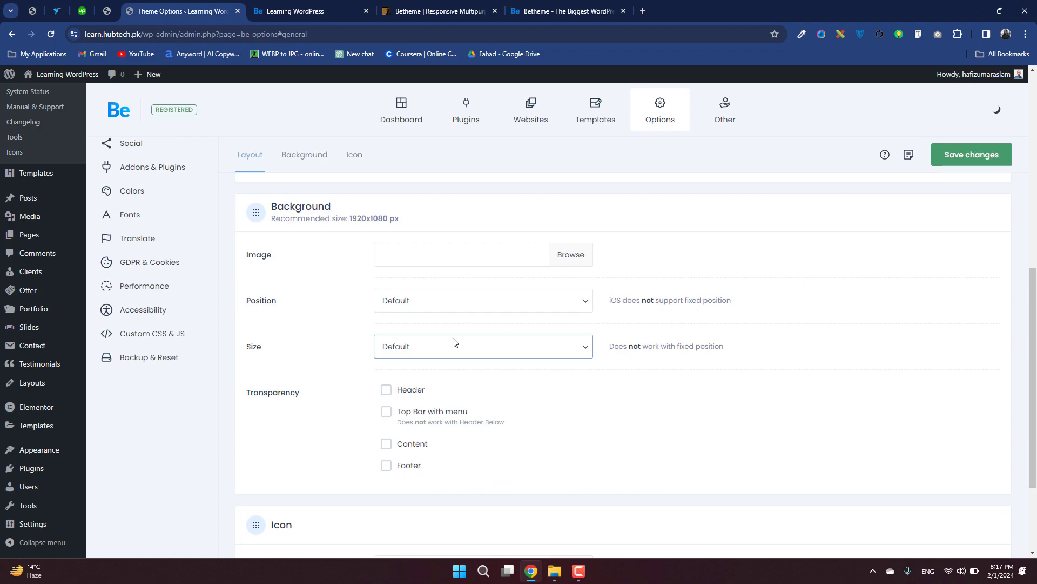
pyautogui.scroll(-3, 454, 342)
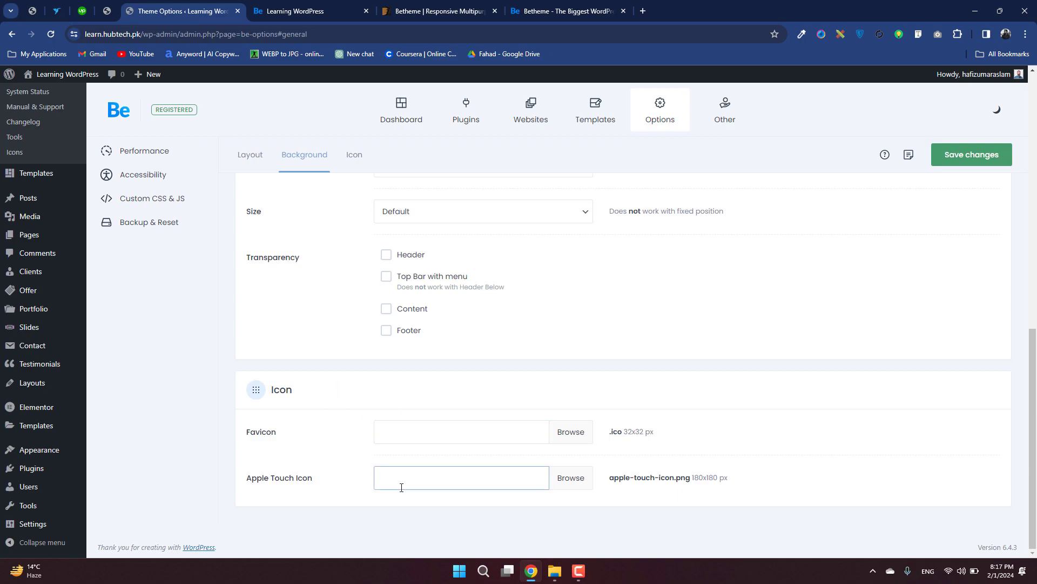
pyautogui.scroll(5, 141, 216)
# Examine the global Logo settings, including the header template in use and the sticky header logo.
pyautogui.click(141, 210)
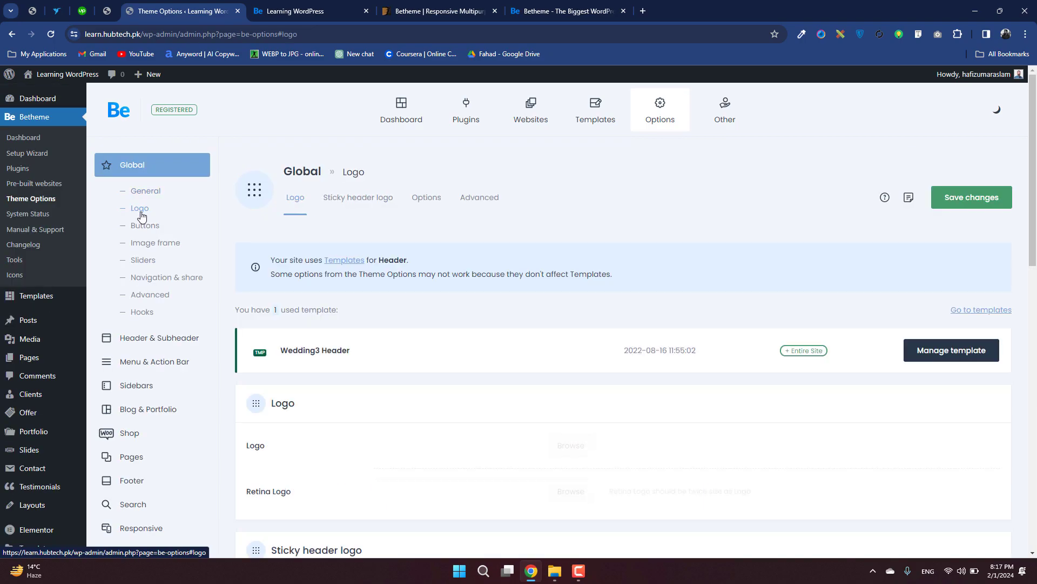
pyautogui.scroll(-4, 489, 436)
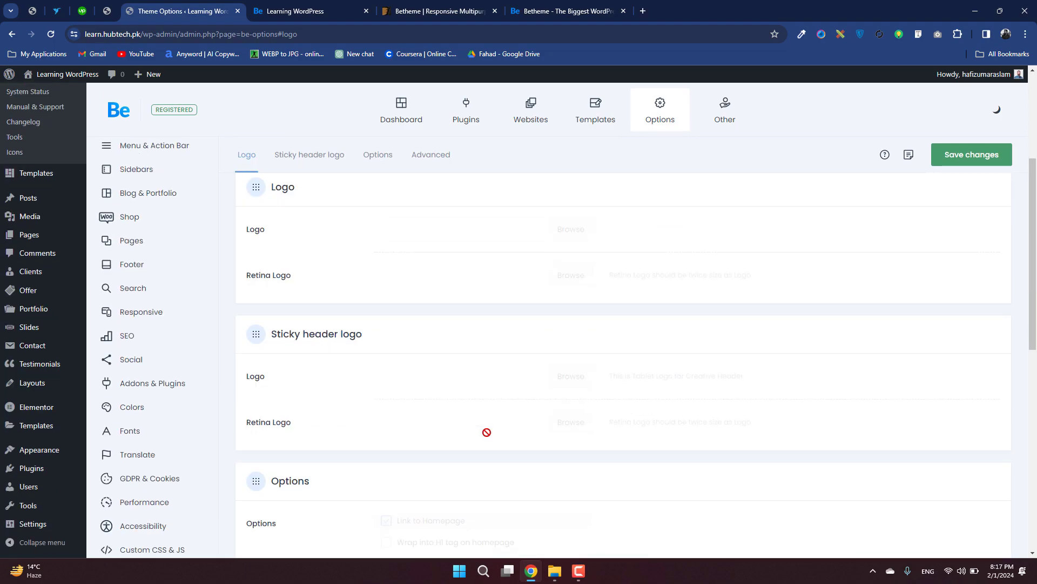
pyautogui.scroll(5, 172, 367)
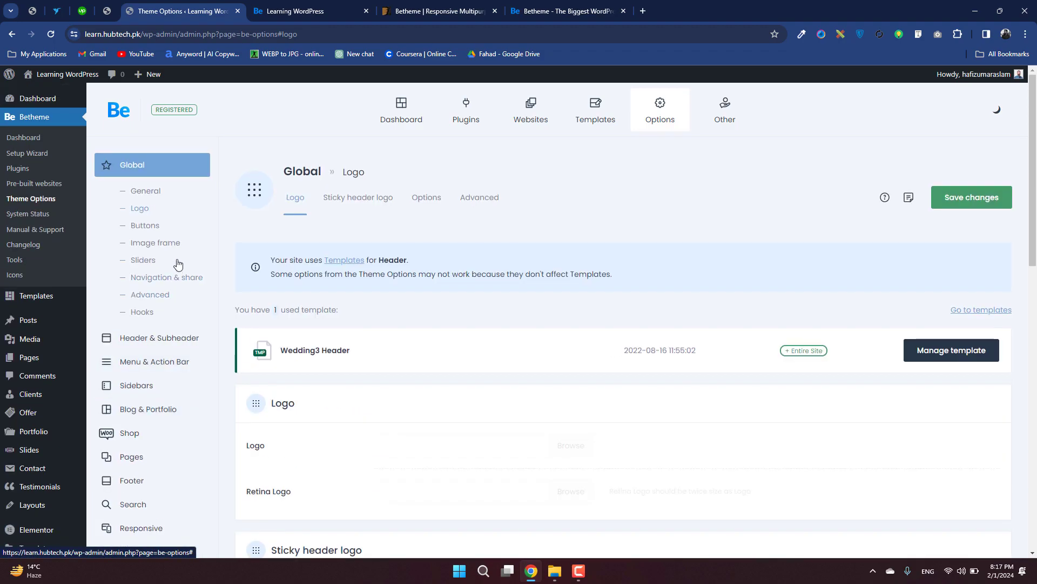
# Look through the global Buttons, Image frame and Sliders settings in Theme Options.
pyautogui.click(165, 230)
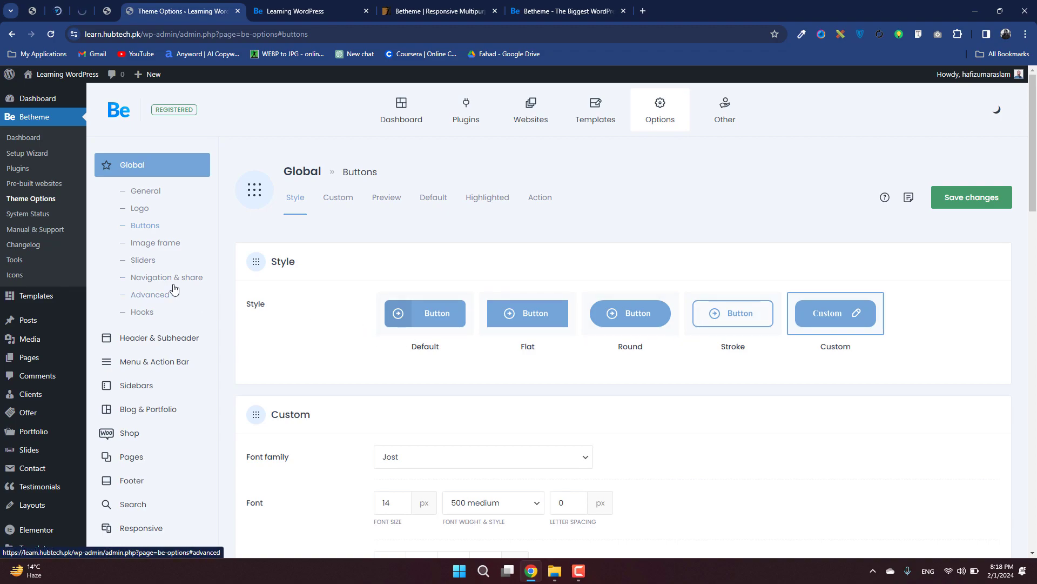
pyautogui.click(164, 244)
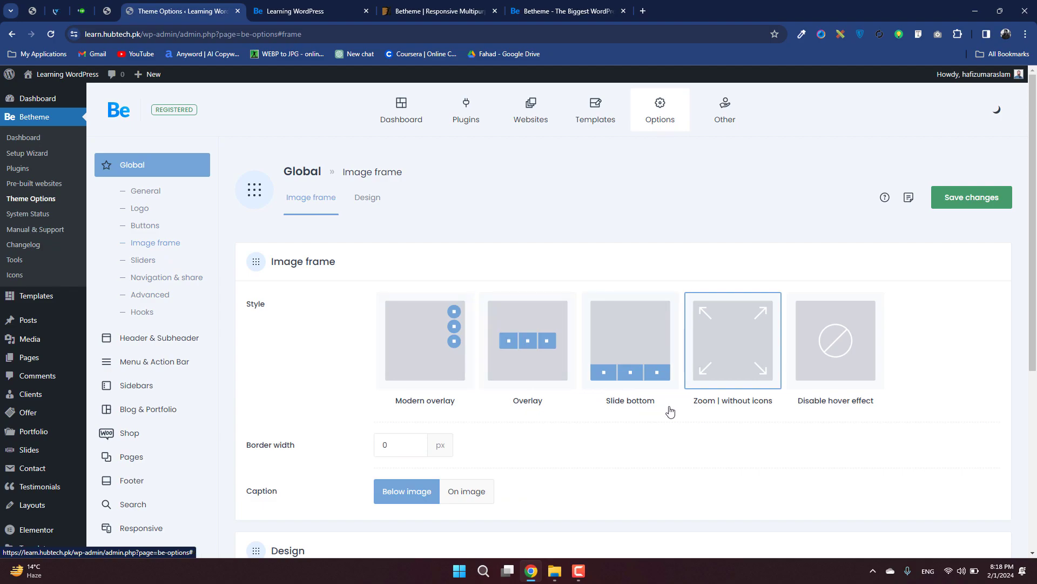
pyautogui.click(149, 263)
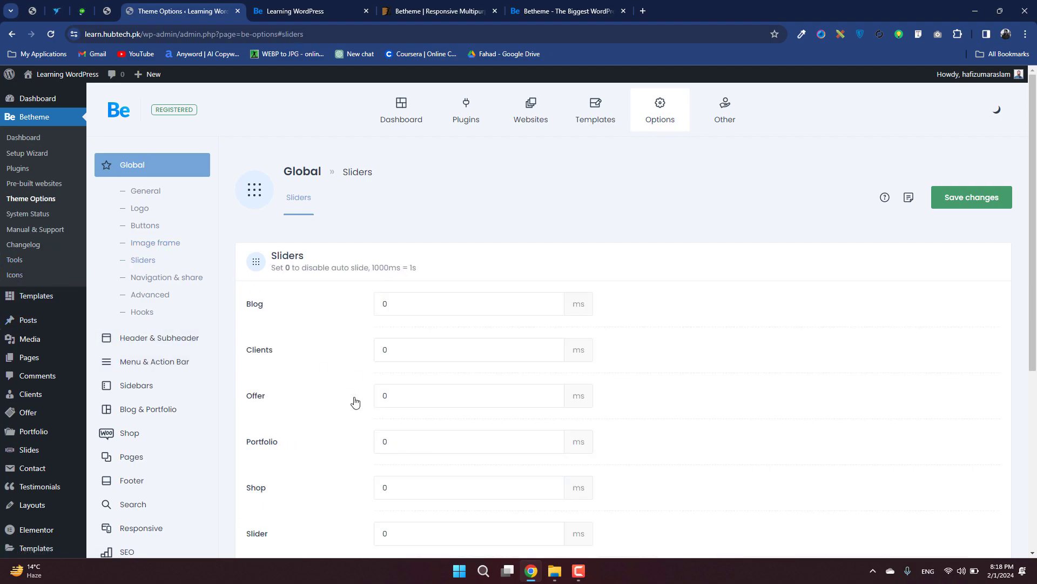
pyautogui.scroll(-5, 698, 424)
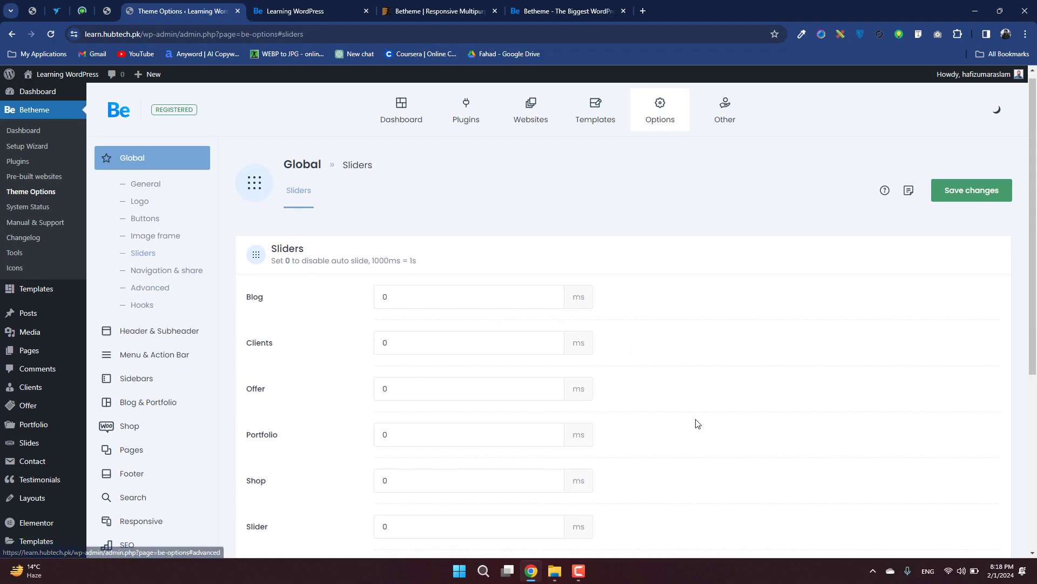
pyautogui.scroll(5, 698, 424)
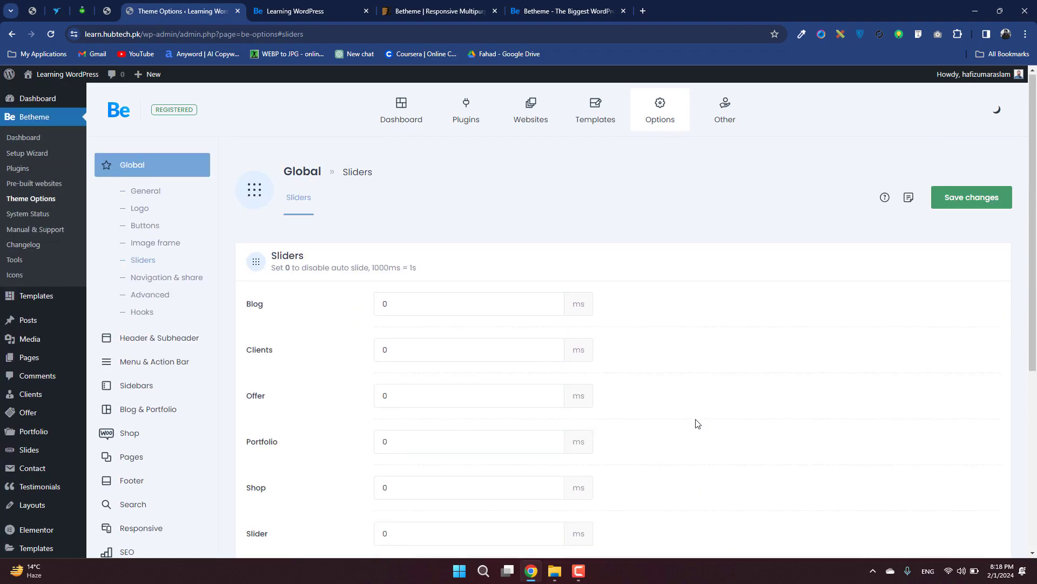
# Examine the global Advanced settings, from the layout options down to the post types and theme functions.
pyautogui.click(188, 295)
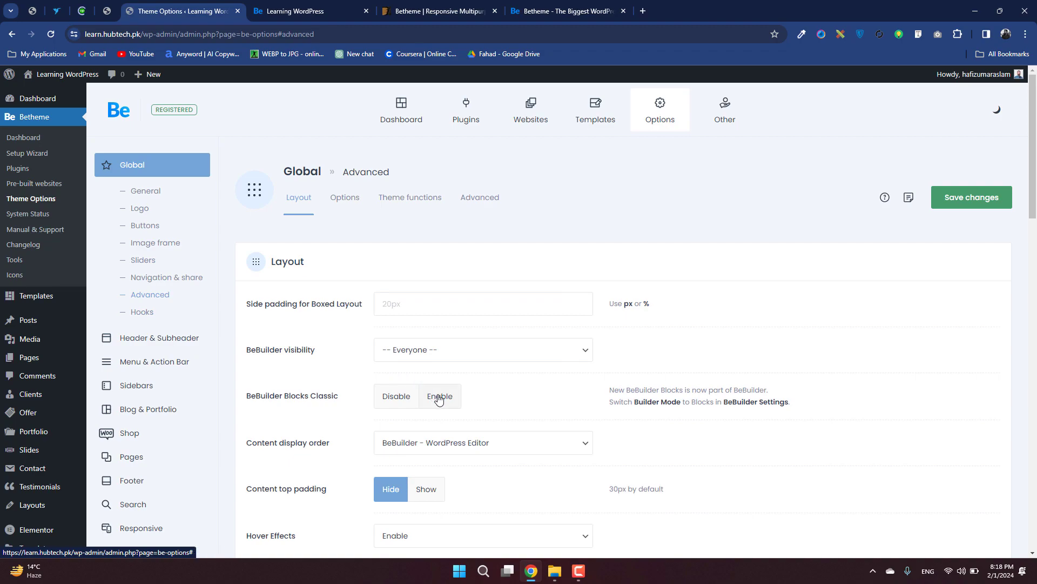
pyautogui.scroll(-1, 436, 397)
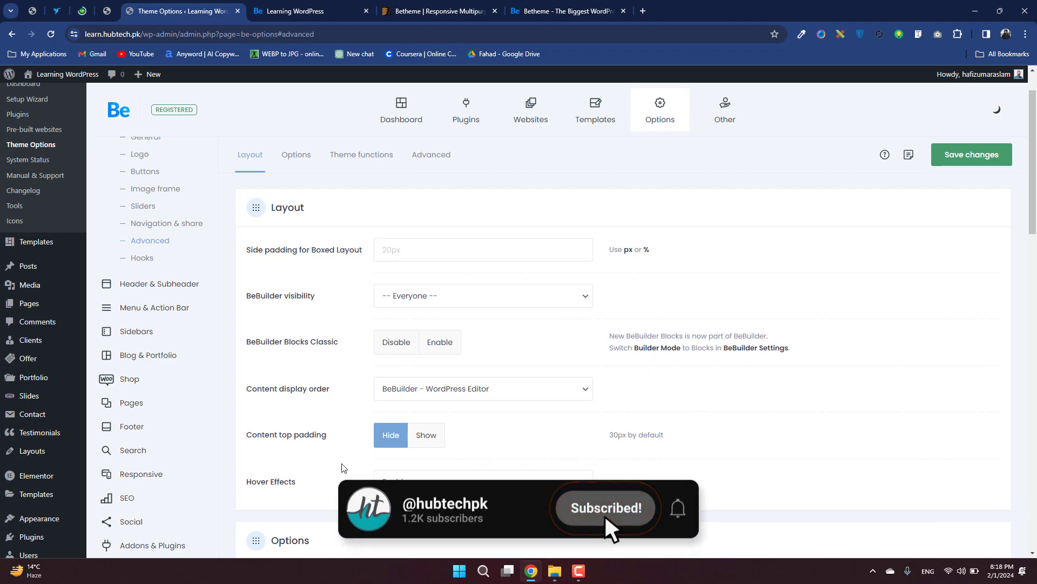
pyautogui.scroll(-7, 360, 433)
pyautogui.scroll(-15, 360, 432)
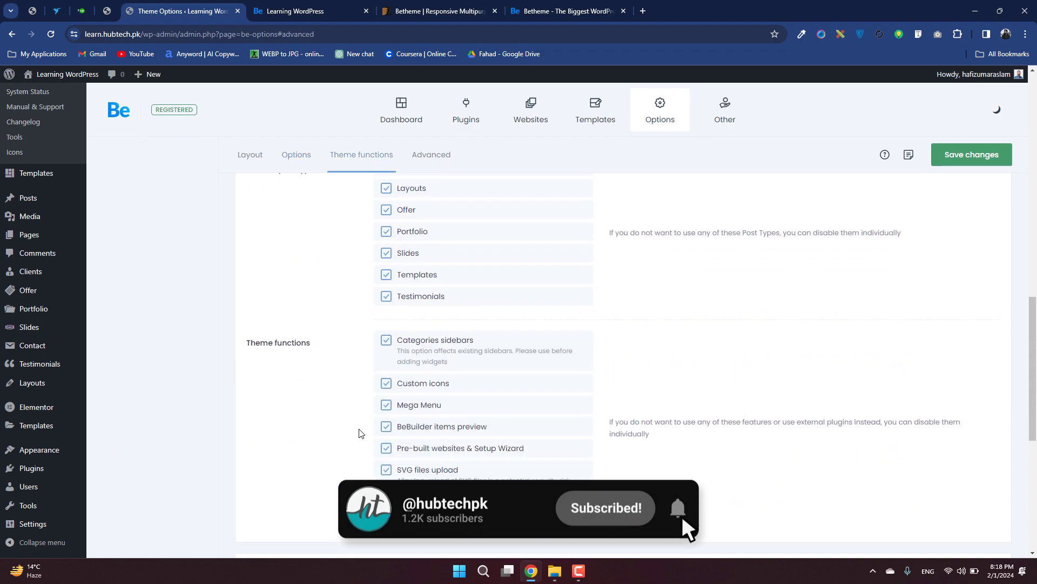
pyautogui.scroll(20, 360, 432)
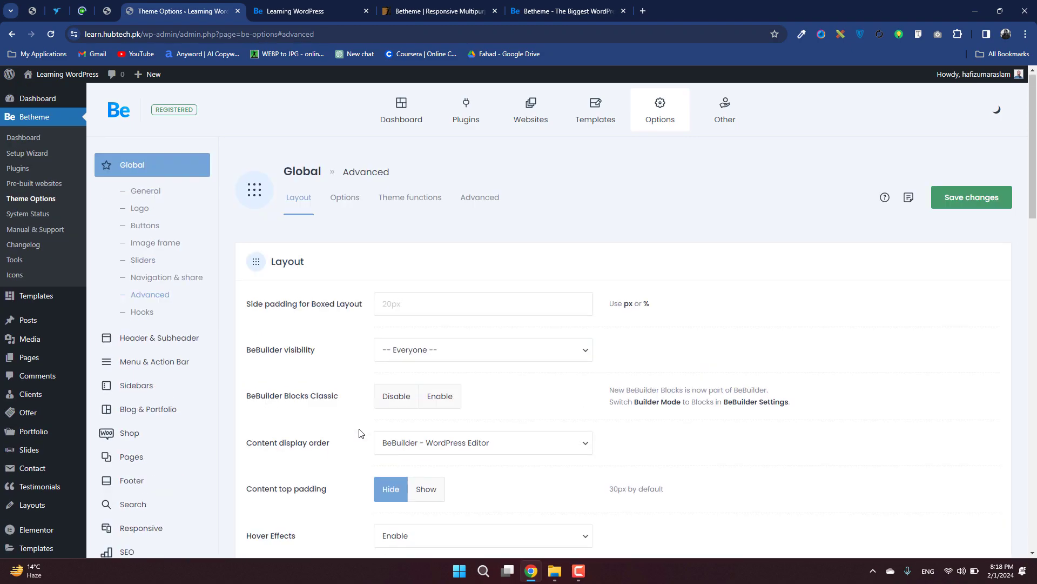
# Examine the Header settings under Header & Subheader, including the header template in use and the layout styles.
pyautogui.click(180, 341)
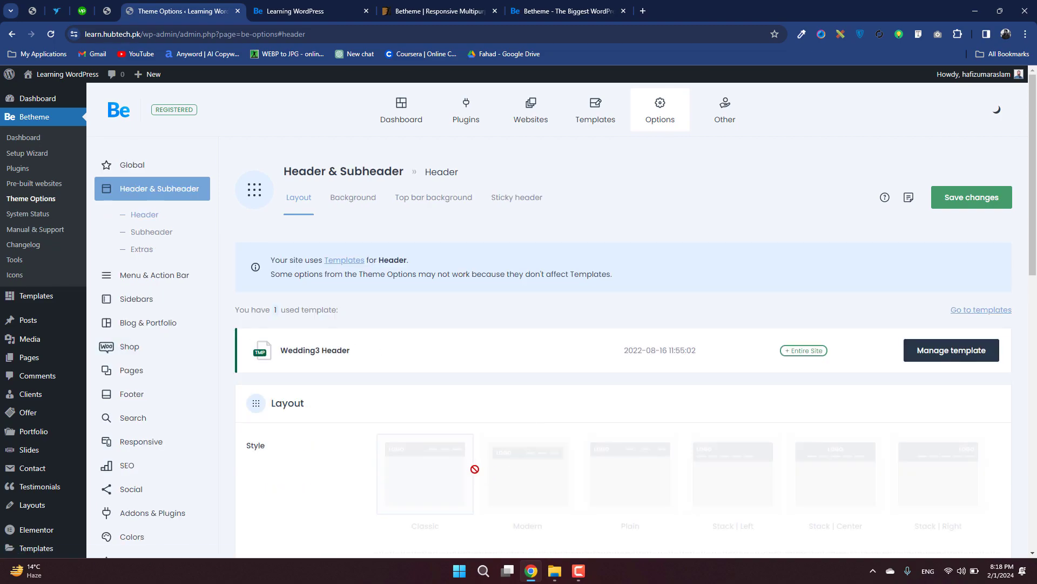
pyautogui.scroll(-5, 459, 470)
pyautogui.scroll(2, 292, 317)
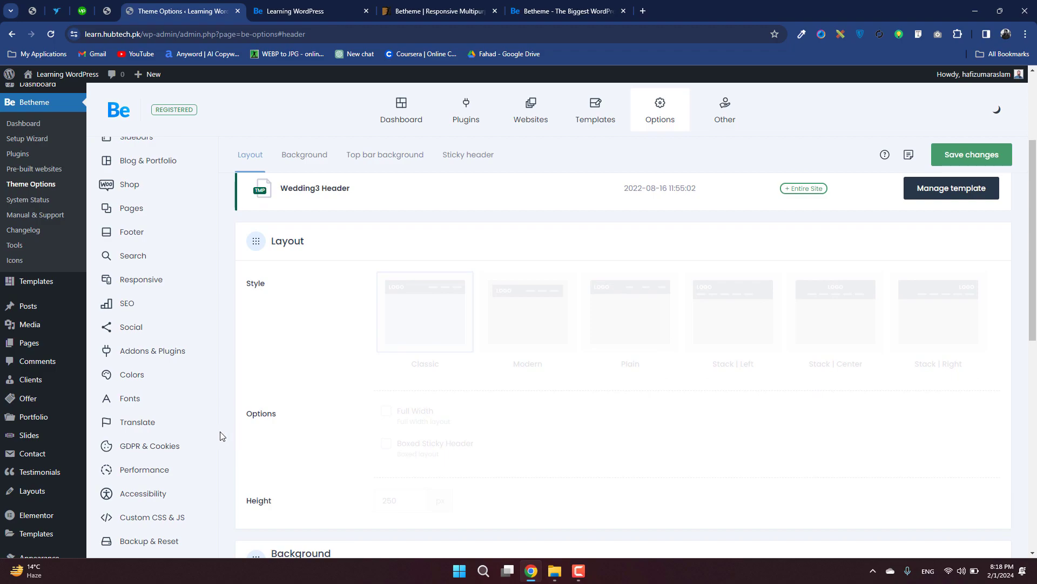
pyautogui.scroll(2, 180, 358)
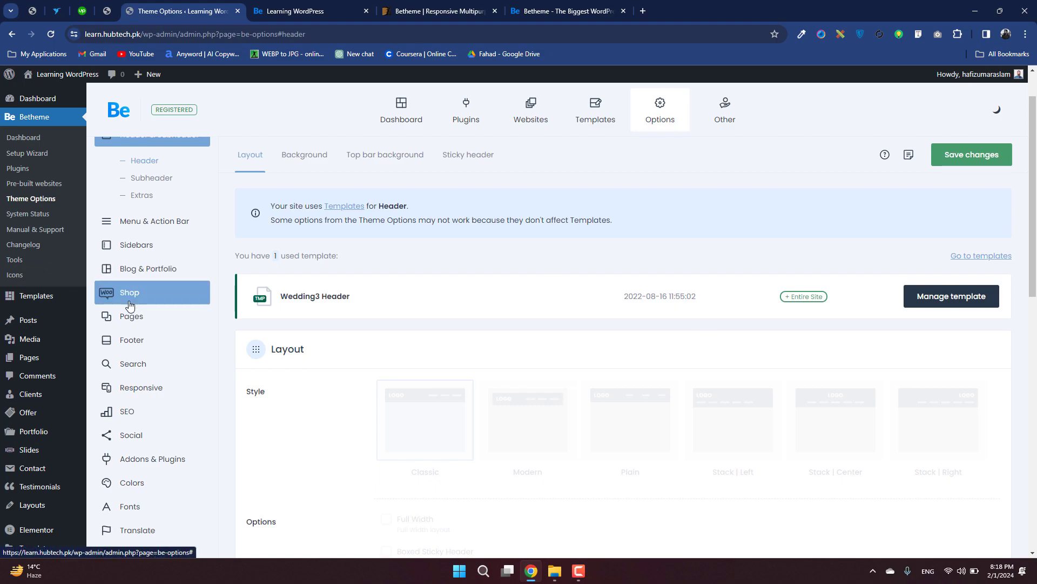
# Look over the general settings of the Blog & Portfolio, Shop and Pages sections.
pyautogui.click(160, 272)
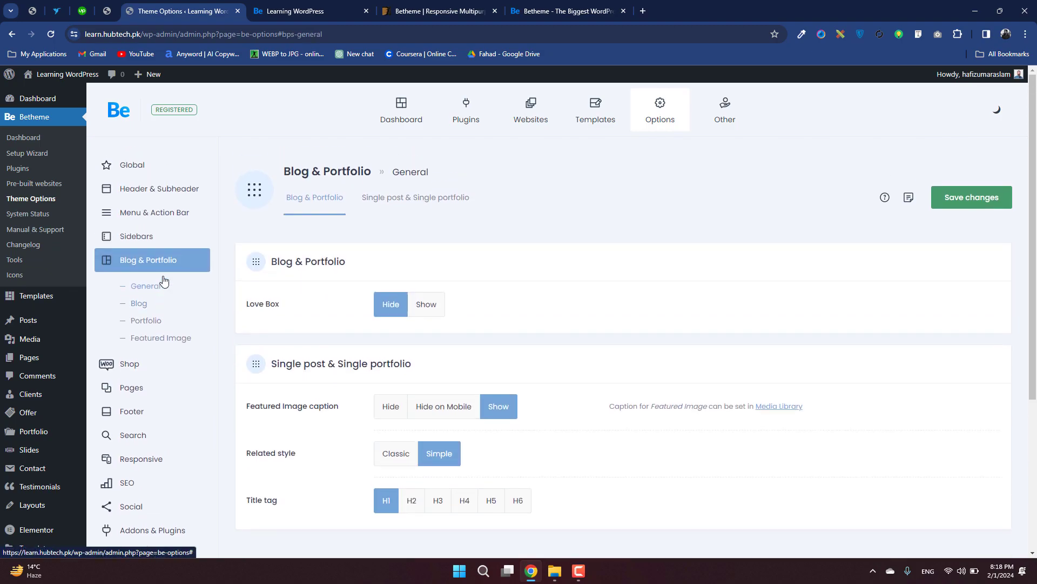
pyautogui.click(168, 366)
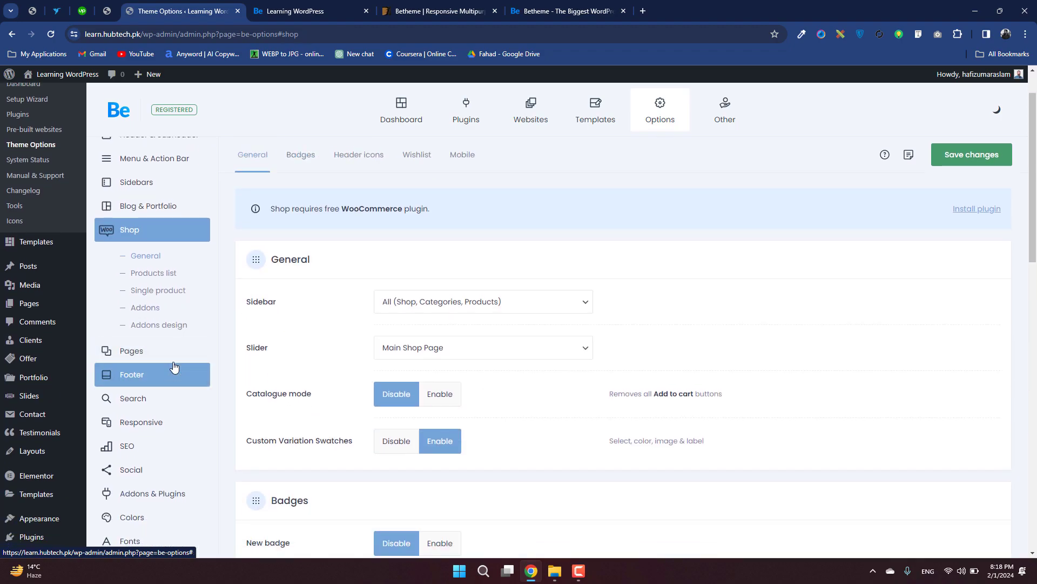
pyautogui.click(173, 357)
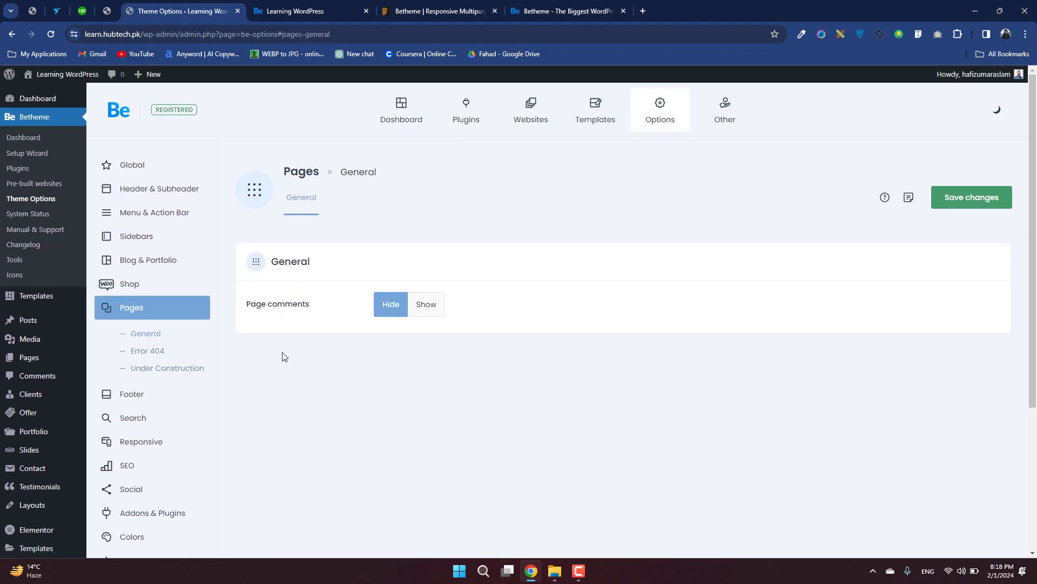
# Examine the Footer layout settings and the Search form settings.
pyautogui.scroll(-3, 271, 357)
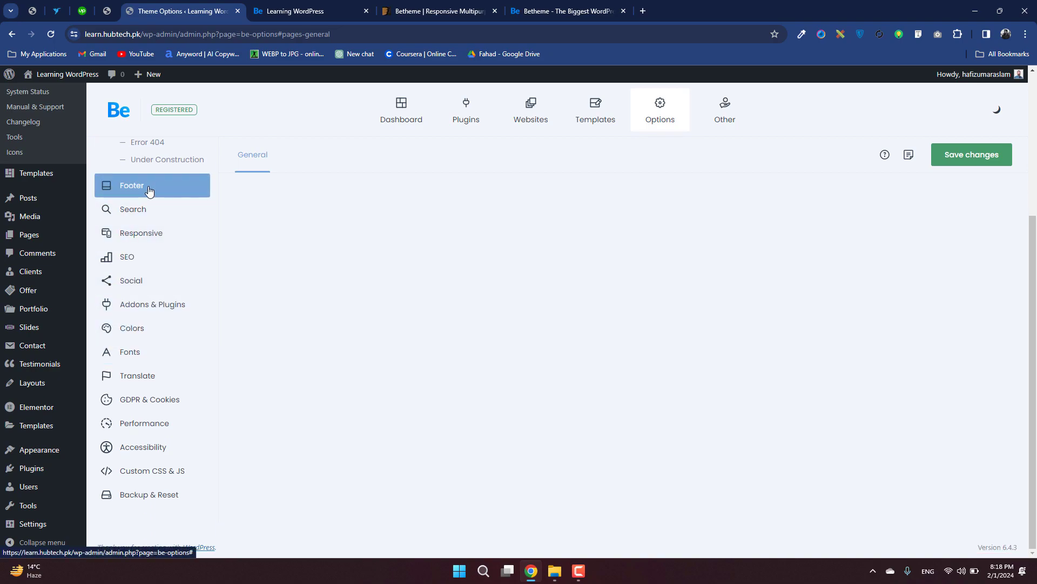
pyautogui.click(198, 186)
pyautogui.scroll(-4, 480, 352)
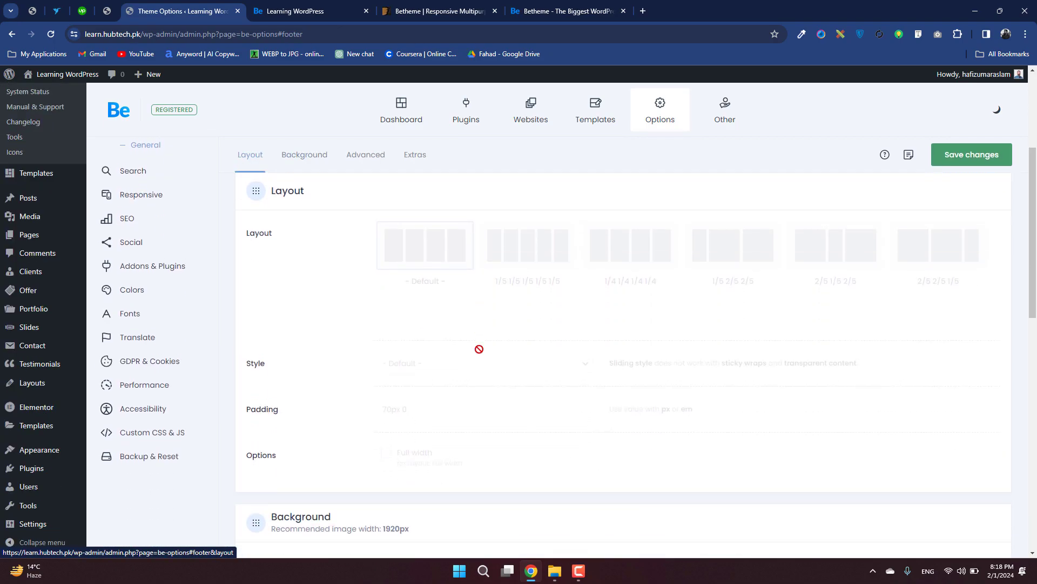
pyautogui.scroll(7, 154, 354)
pyautogui.click(135, 353)
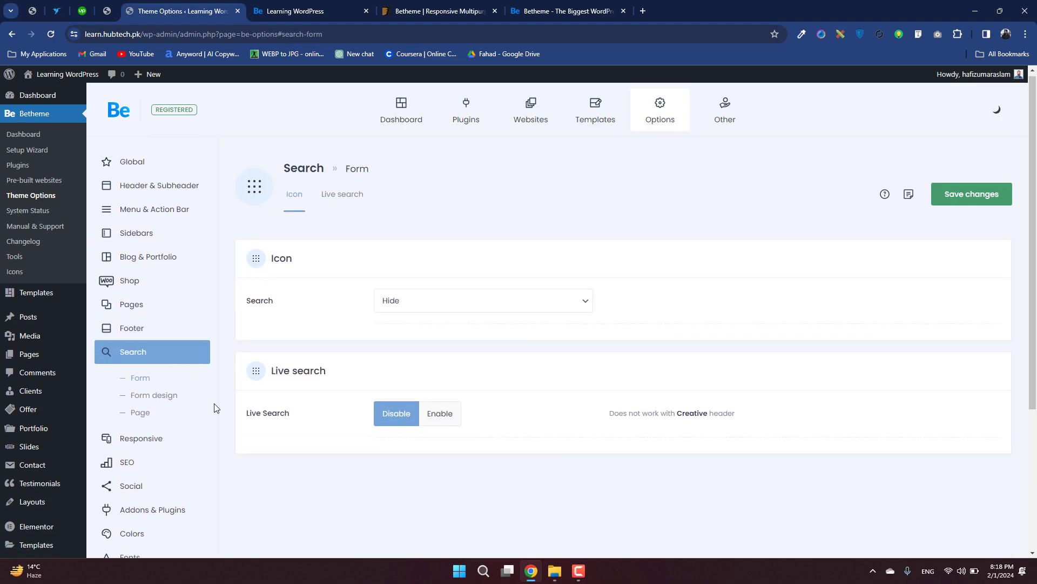
# Examine the general Responsive settings, including the mobile site width and padding layout options.
pyautogui.scroll(-1, 213, 409)
pyautogui.click(169, 391)
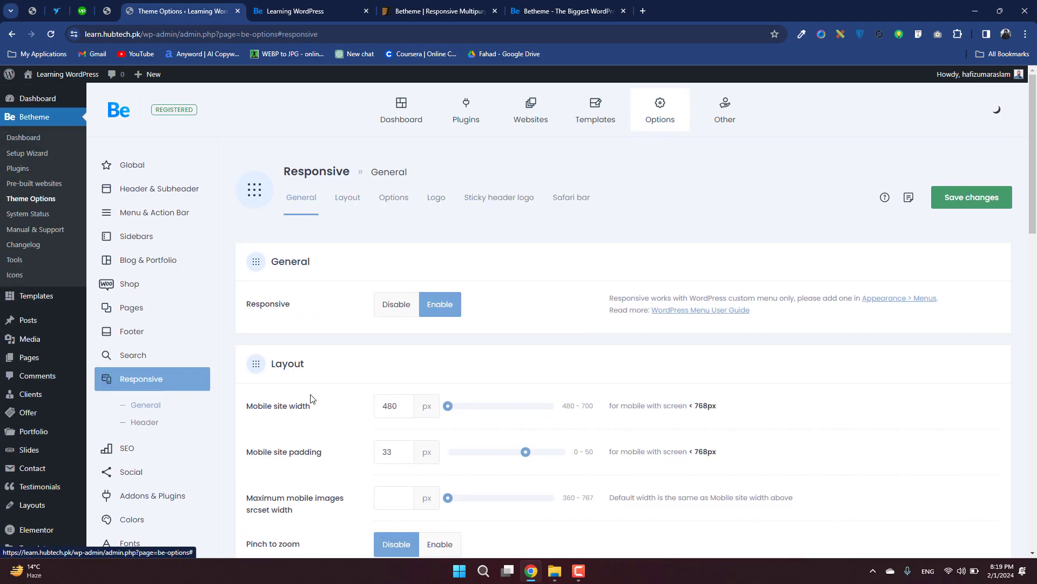
pyautogui.scroll(-3, 311, 399)
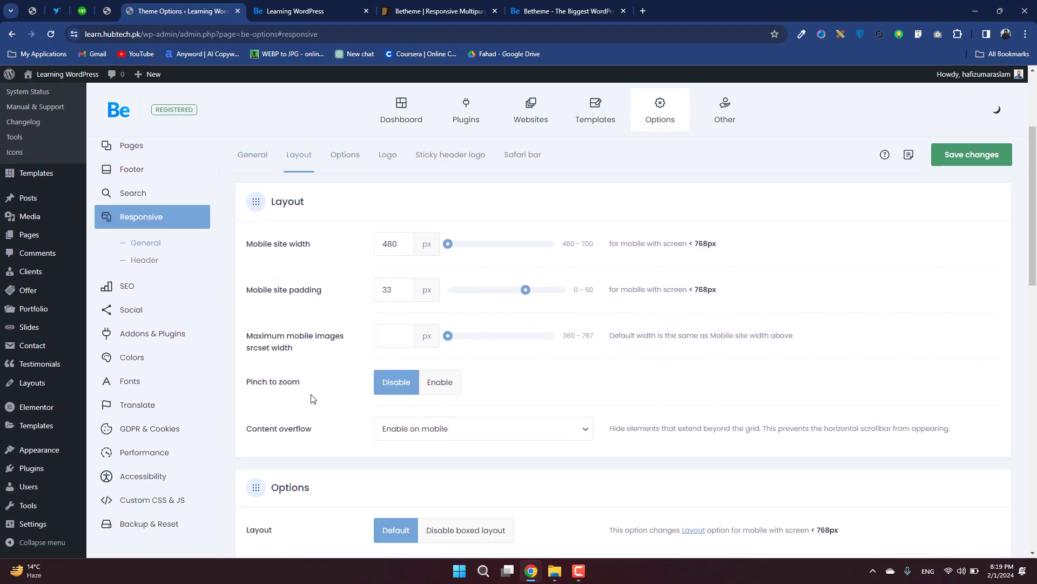
# Review the SEO code fields for Google Analytics, Facebook Pixel, Google Remarketing Tag and Google Tag Manager.
pyautogui.click(132, 287)
pyautogui.click(471, 333)
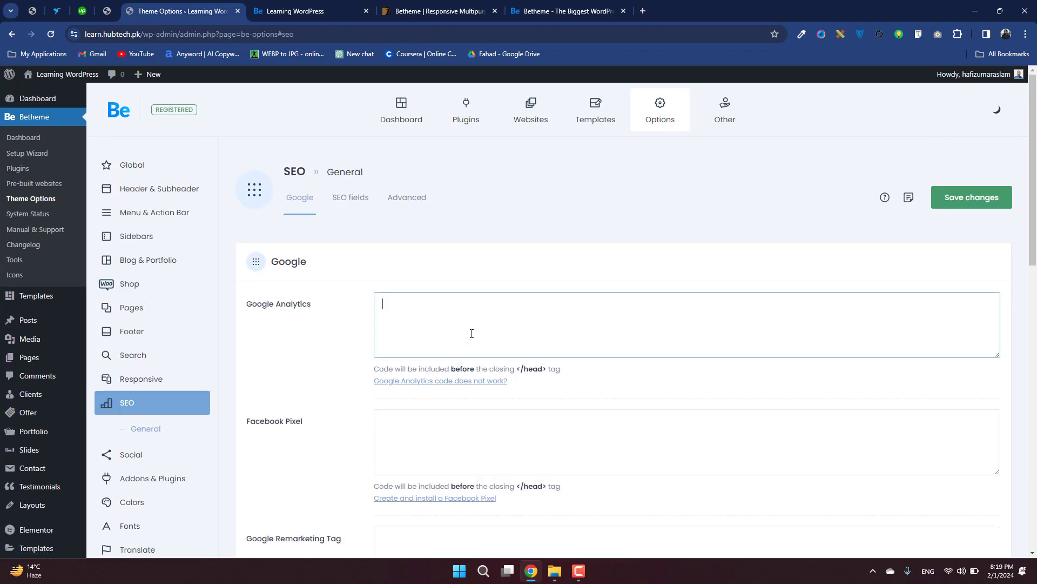
pyautogui.scroll(-2, 273, 416)
pyautogui.click(485, 317)
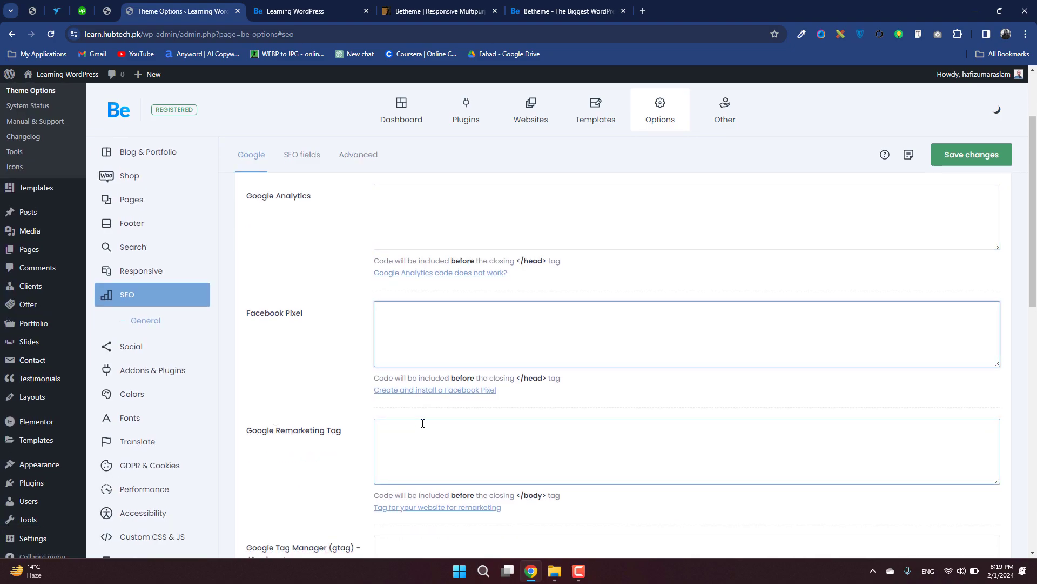
pyautogui.scroll(-2, 422, 423)
pyautogui.click(445, 357)
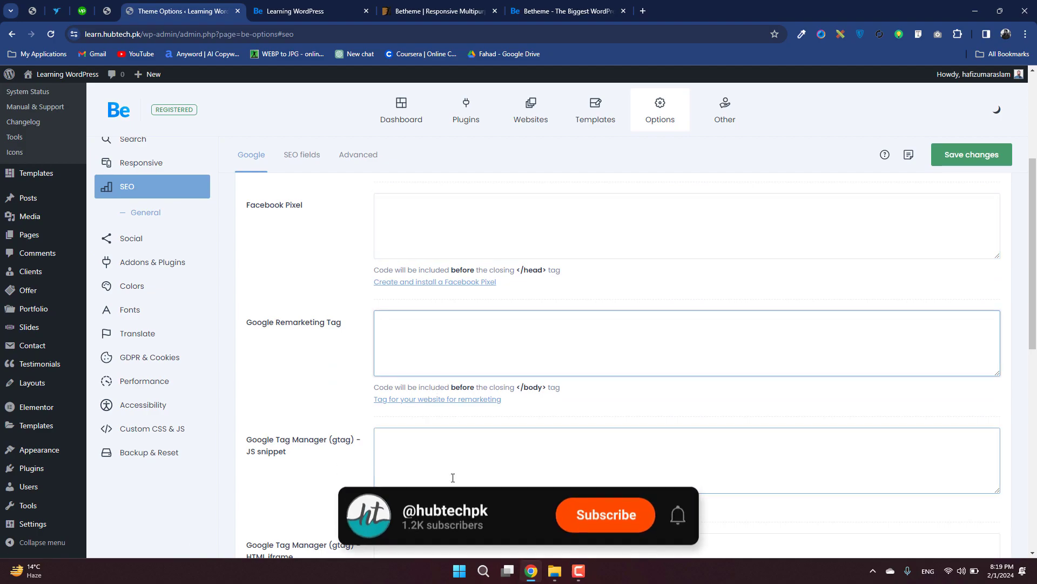
pyautogui.scroll(-1, 454, 476)
pyautogui.click(461, 378)
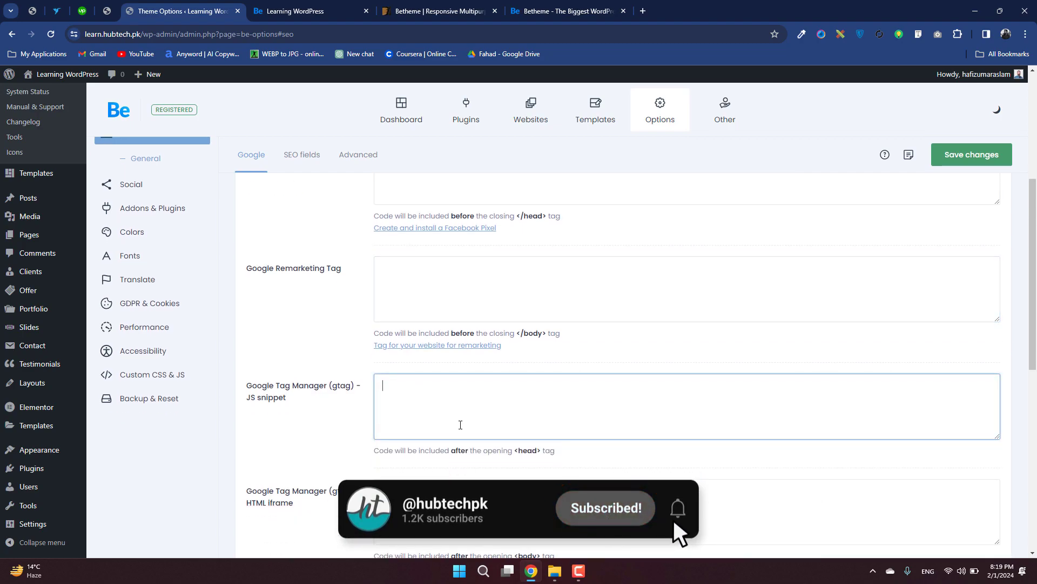
pyautogui.scroll(-2, 460, 424)
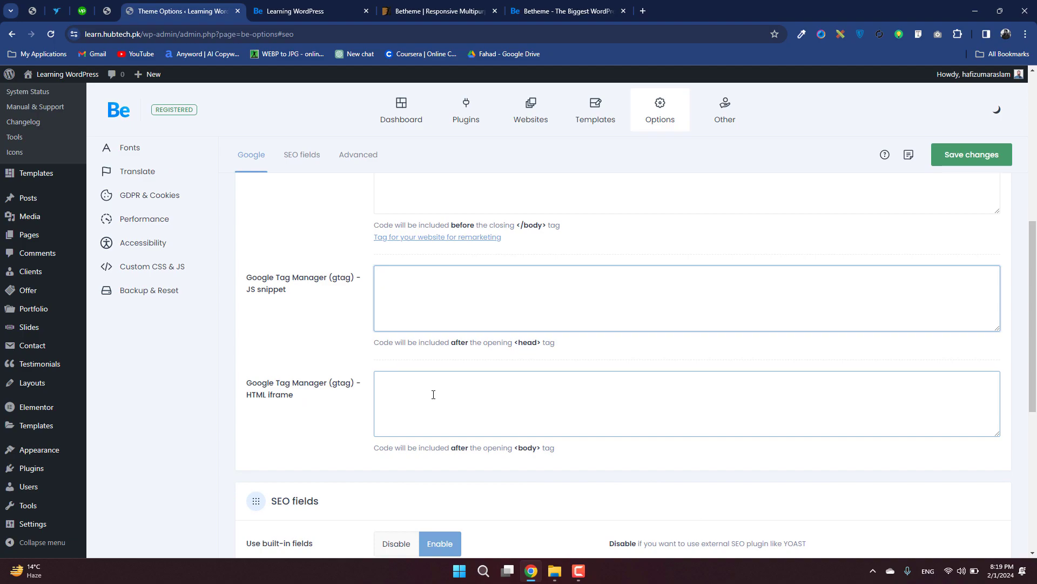
# Review the built-in SEO fields for meta description, keywords and Open Graph image, and return to the SEO section's start.
pyautogui.scroll(-5, 433, 394)
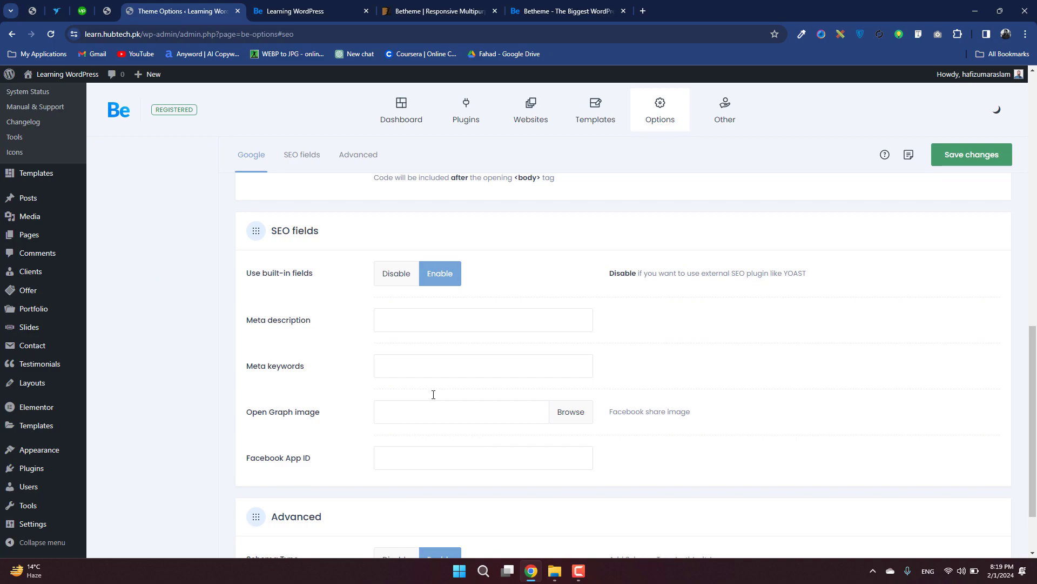
pyautogui.scroll(-2, 433, 395)
pyautogui.scroll(10, 434, 394)
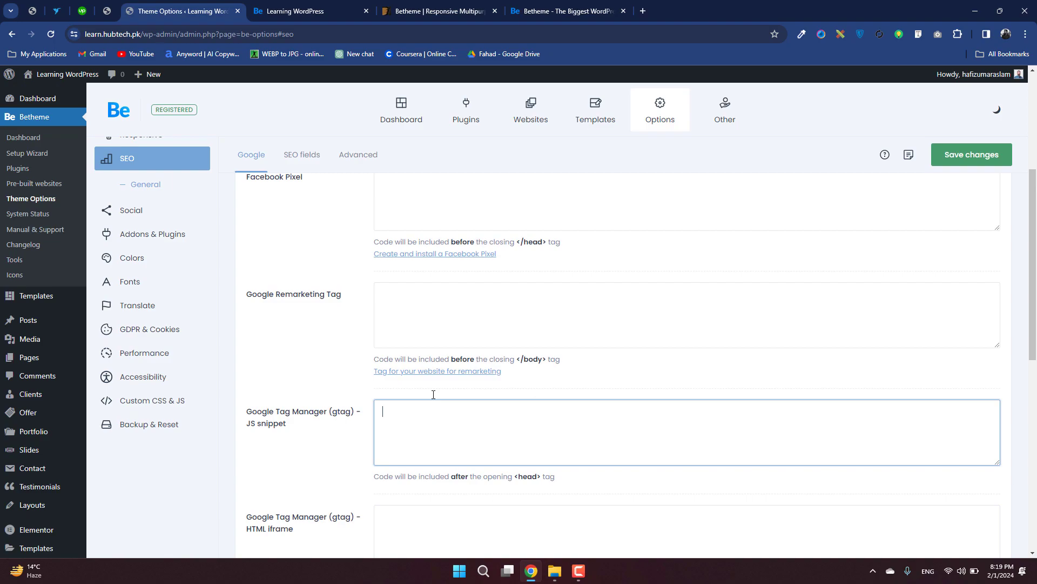
pyautogui.scroll(5, 434, 395)
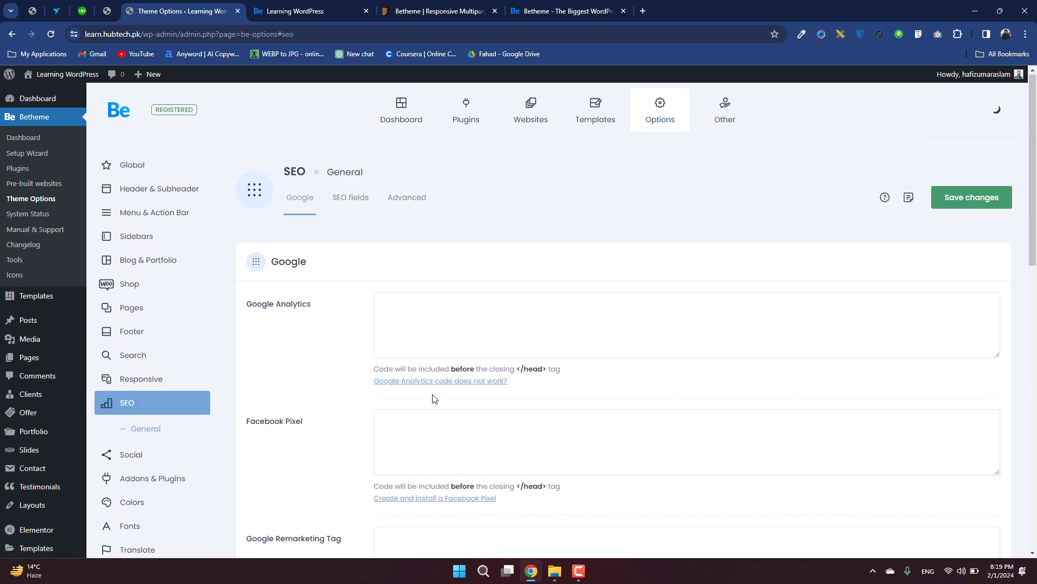